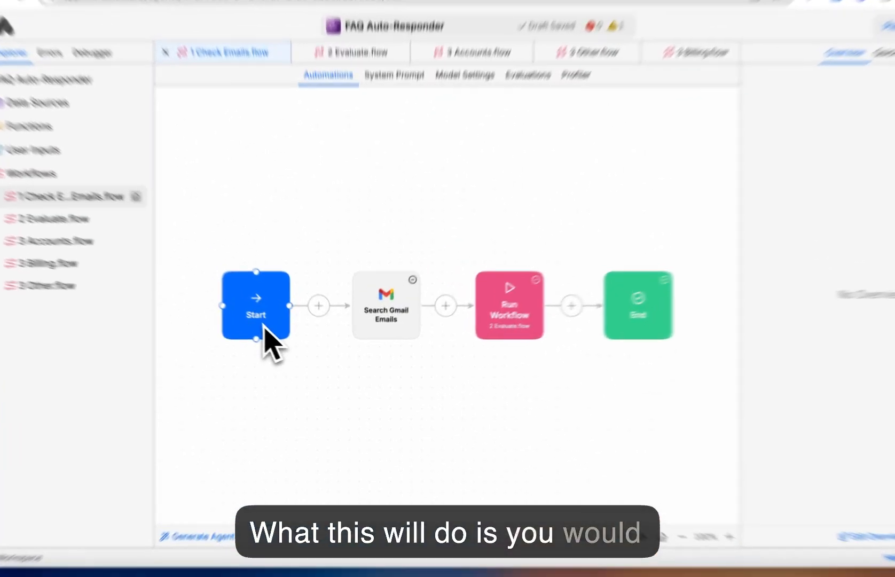
Inspect the Start block, then review the account and recipient filter in the Search Gmail Emails block's search query
click(264, 326)
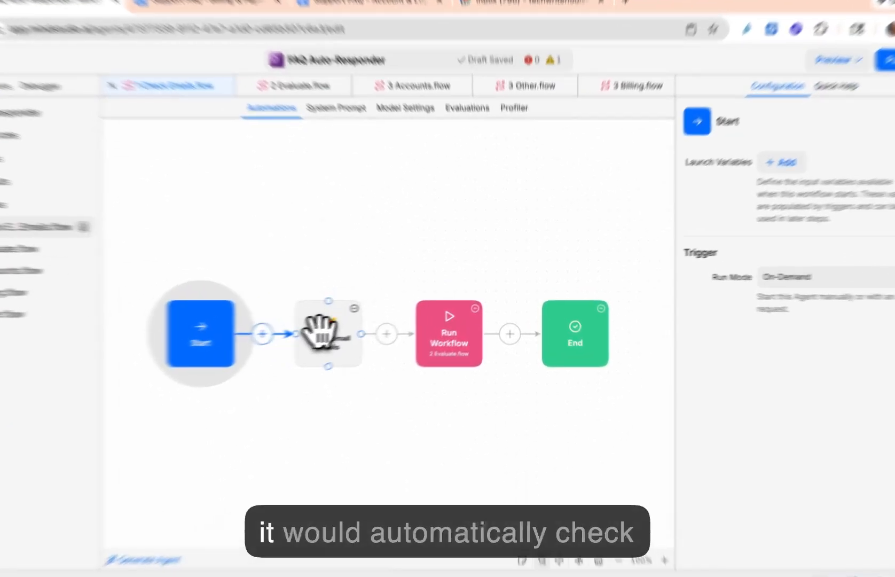
click(373, 320)
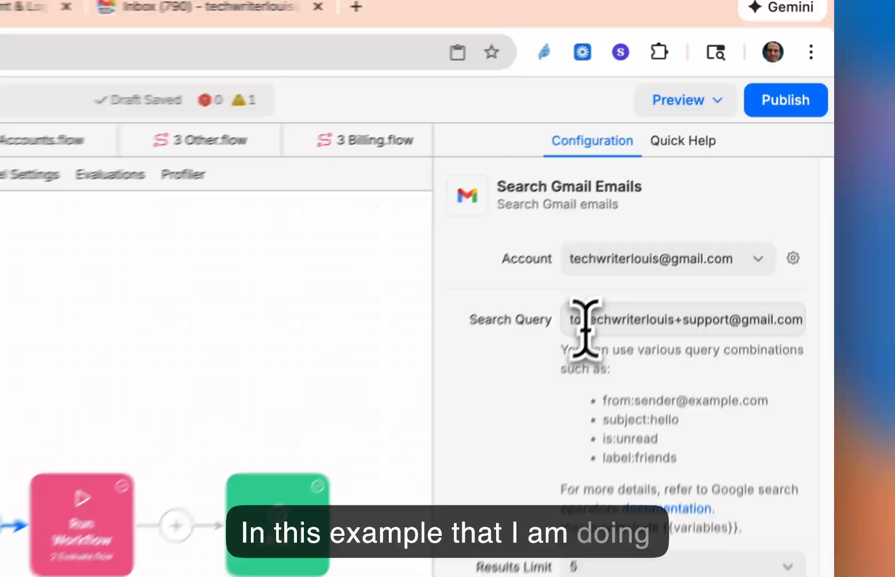
click(584, 320)
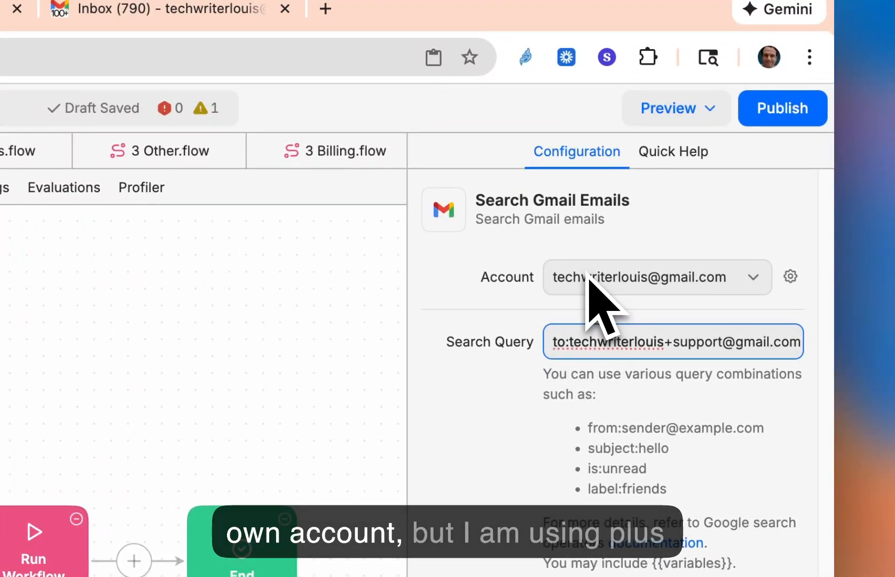
double_click(667, 342)
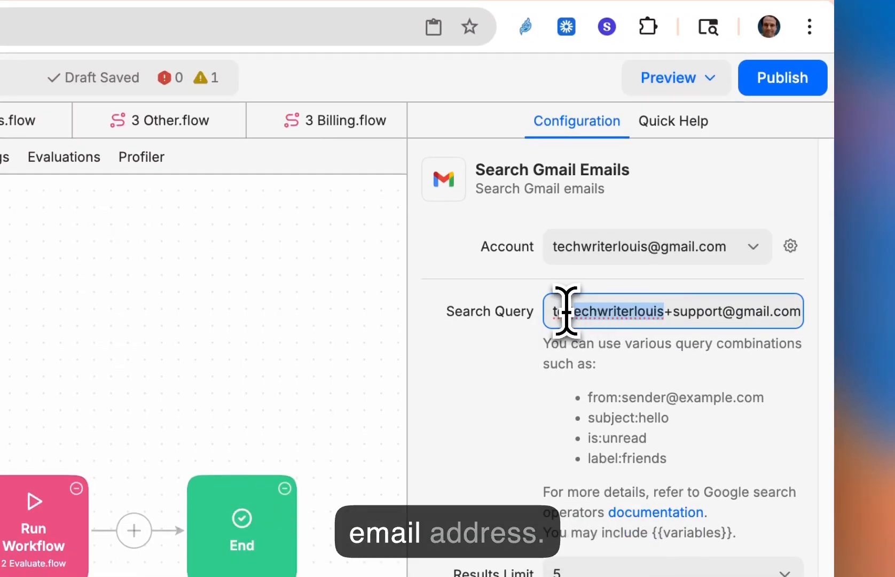
drag(723, 311, 664, 311)
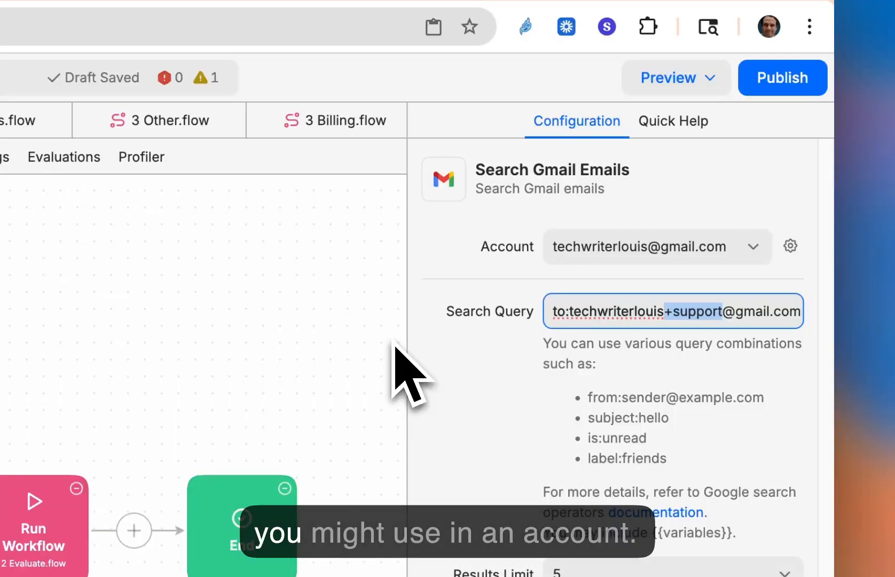
click(766, 311)
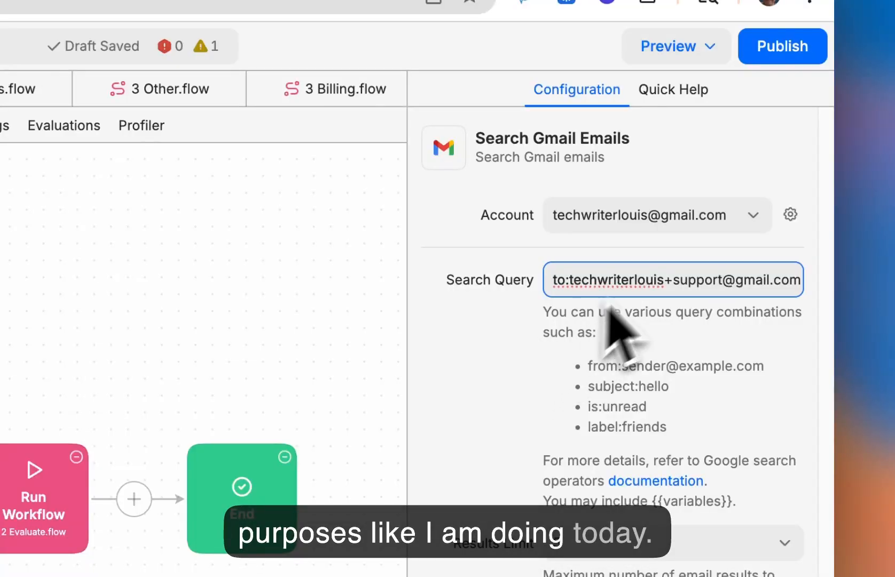
Read through the Gmail search query to its -label:auto-resolved exclusion
key(super+Left)
key(Right)
key(Right)
key(Right)
key(Right)
key(Right)
key(Right)
key(Right)
key(Right)
key(Right)
key(Right)
key(Right)
key(Right)
key(Right)
key(Right)
key(Right)
key(Right)
key(Right)
key(Right)
key(Right)
key(Right)
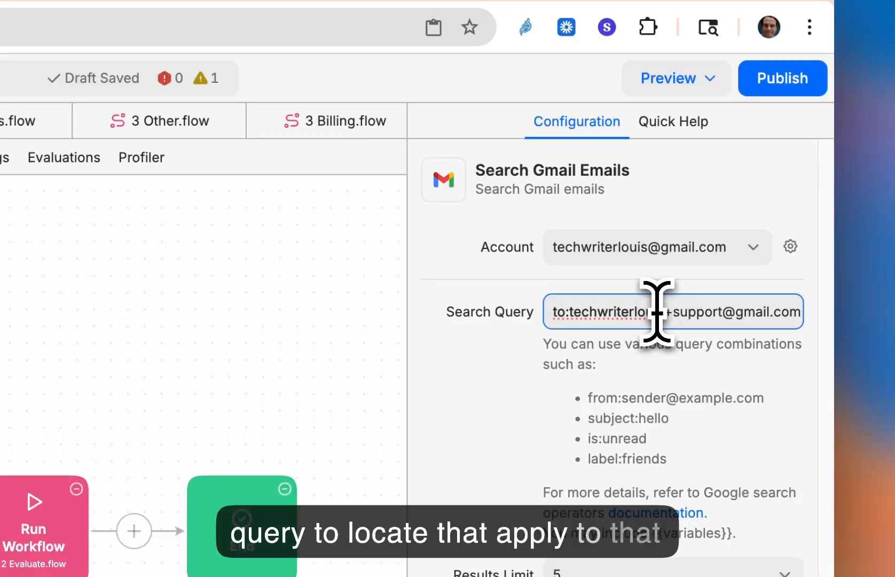
key(Right)
key(Right)
key(Right)
key(Right)
key(Right)
key(Right)
key(Right)
key(Right)
key(Right)
key(Right)
key(Right)
key(Right)
key(Right)
key(Right)
key(Right)
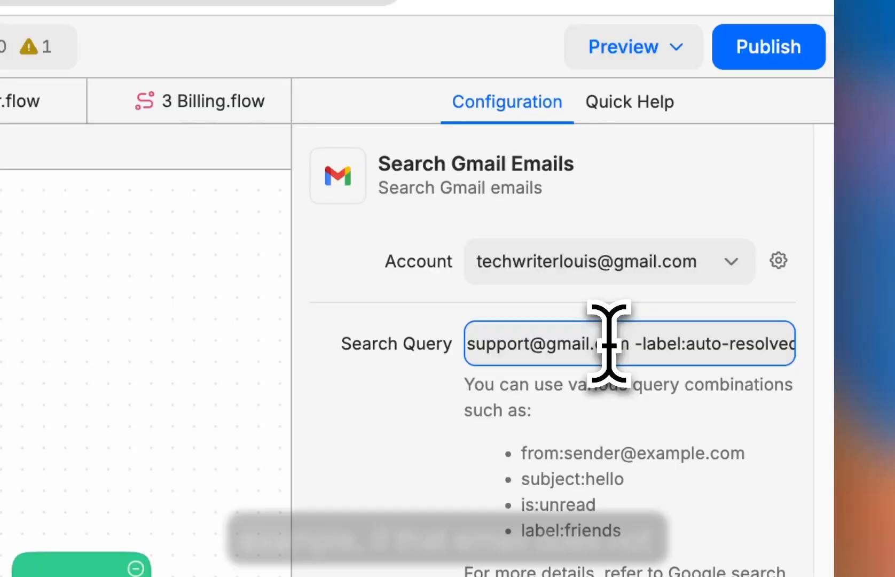
key(shift+Right)
key(shift+Right)
key(shift+Right)
key(shift+Right)
key(shift+Right)
key(shift+Right)
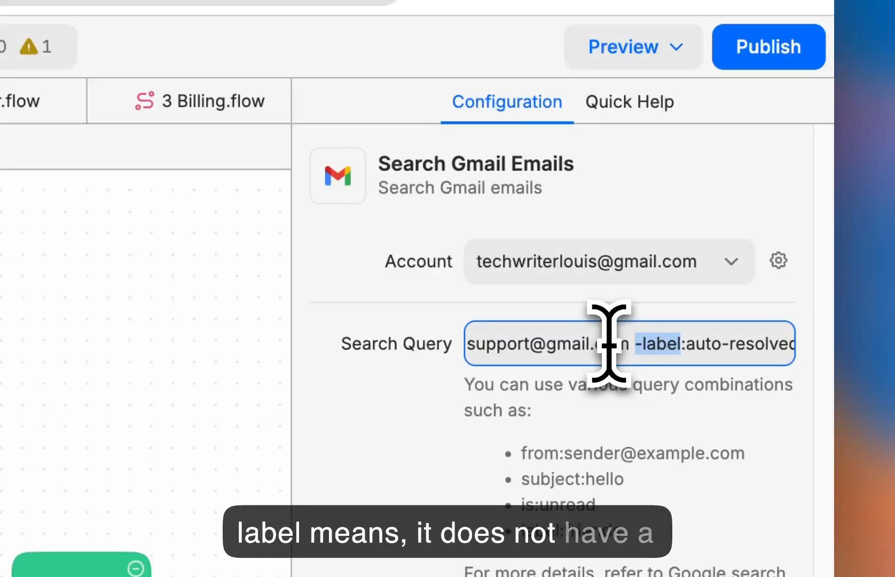
key(Right)
key(Right)
key(Right)
key(Right)
key(Right)
key(Right)
key(Right)
key(Right)
key(Right)
key(Right)
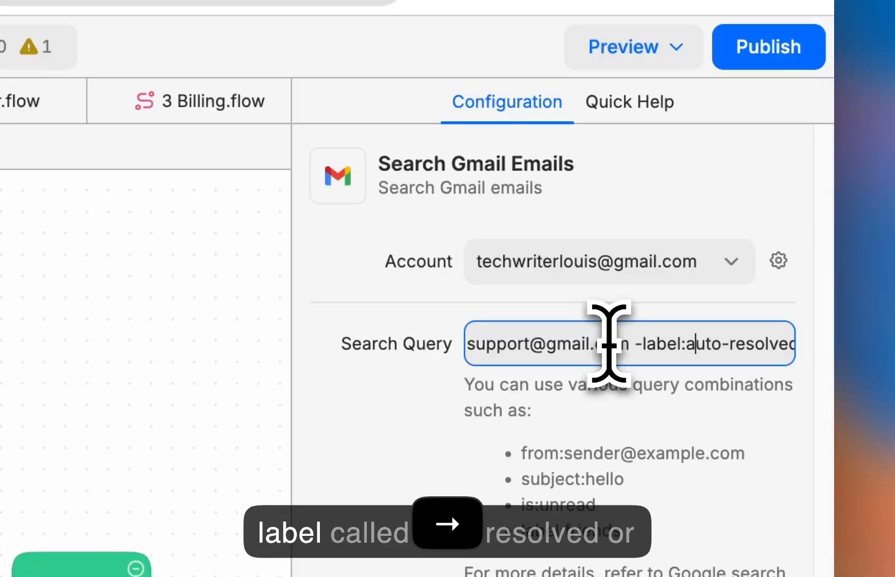
Examine the -label:needs-human exclusion in the Gmail search query
key(Right)
key(Right)
key(Right)
key(Right)
key(Right)
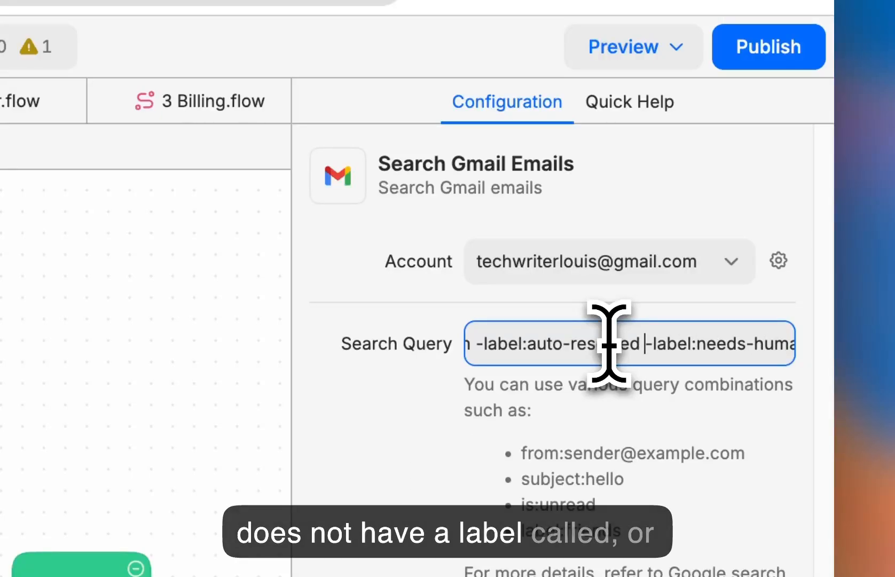
key(Right)
key(Right)
key(Right)
key(Right)
key(Right)
key(Right)
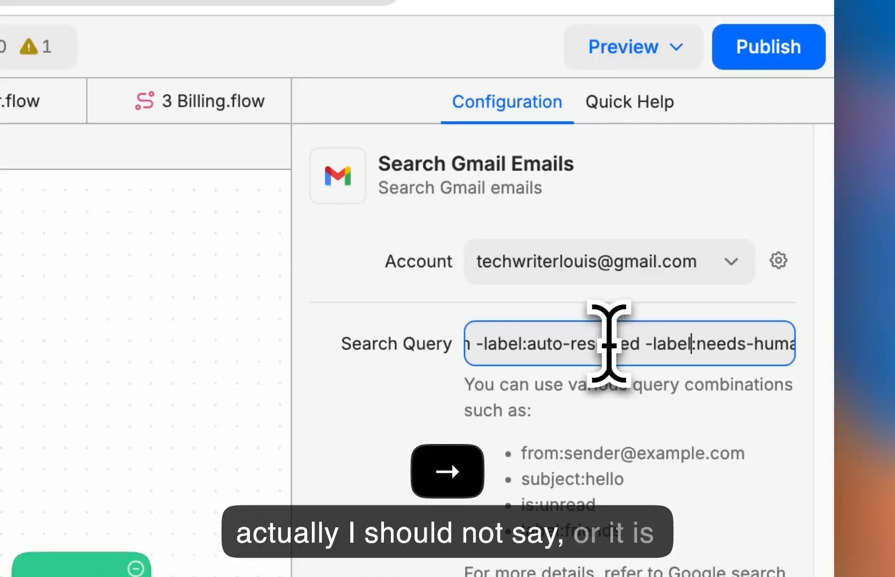
key(Right)
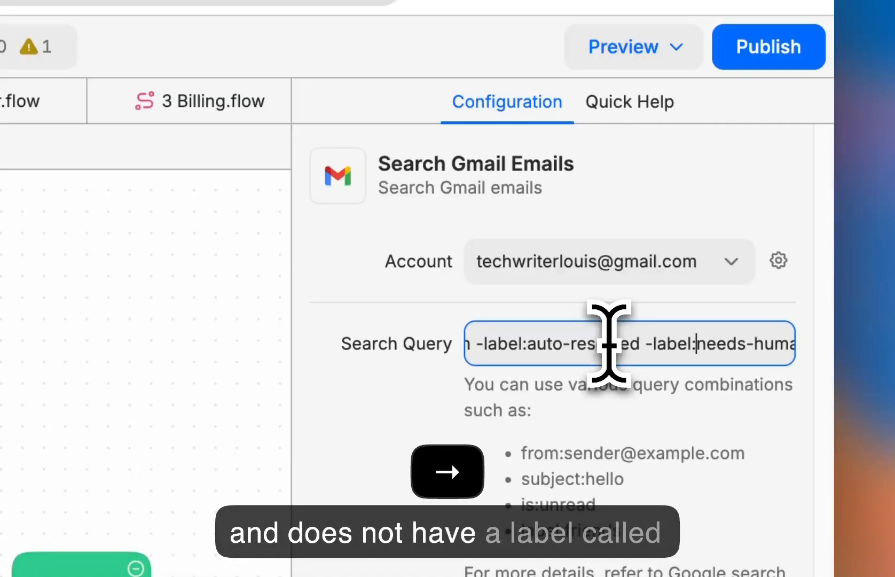
key(Right)
key(Right)
key(Right)
key(Right)
key(Right)
key(Right)
key(Right)
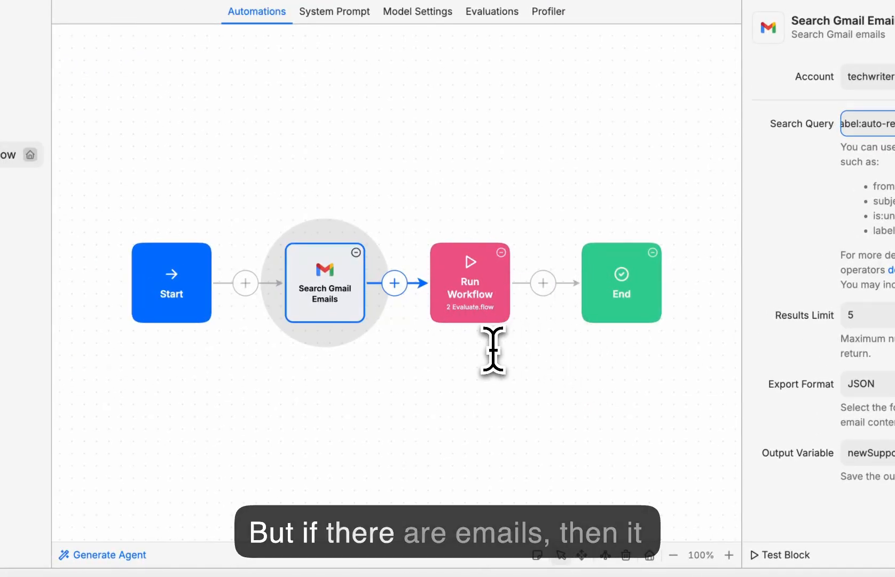
Open the "Evaluating New Support Emails" debug run and examine the from and plainBody fields in the full Search Gmail Emails results
click(482, 269)
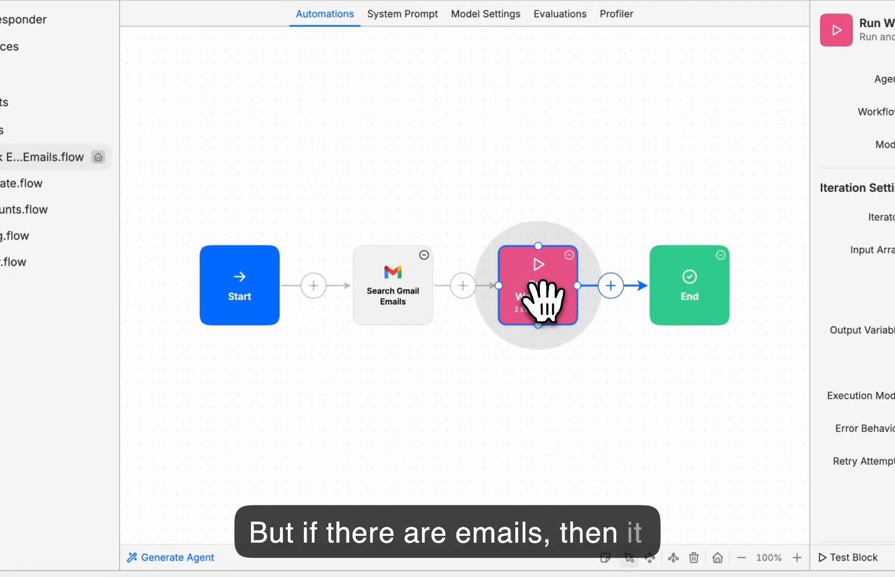
click(394, 286)
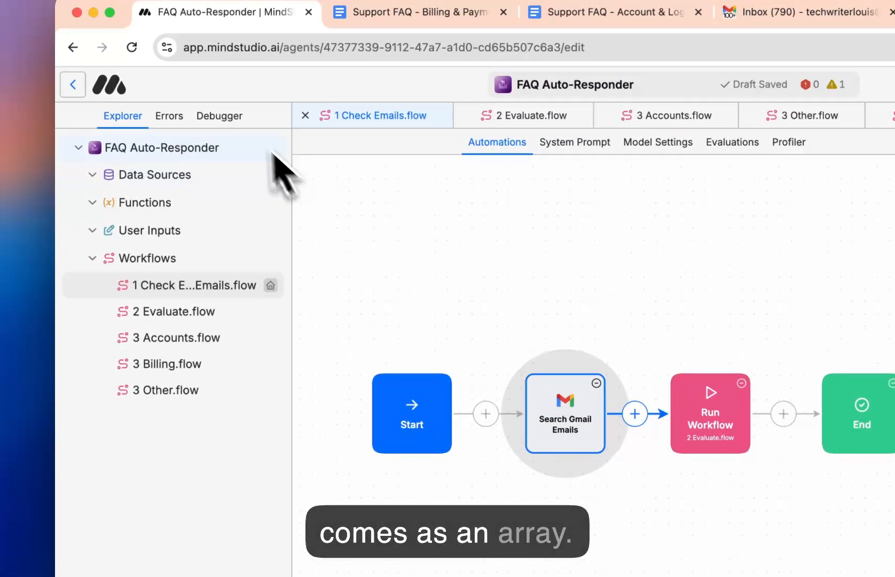
click(231, 117)
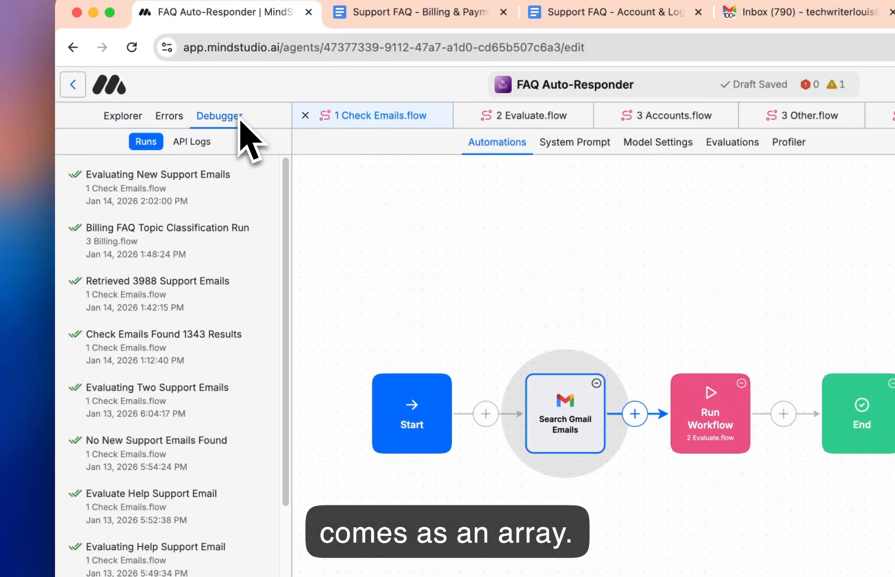
click(179, 178)
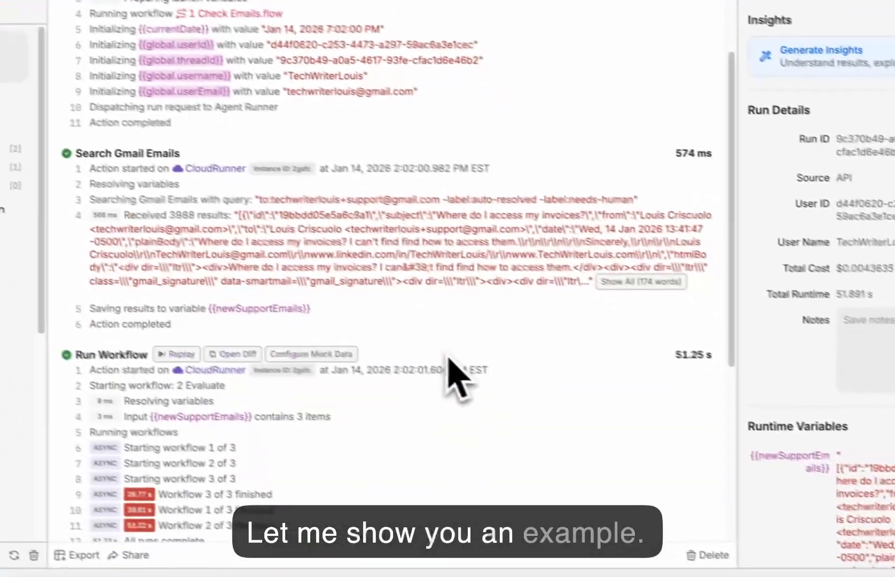
click(863, 471)
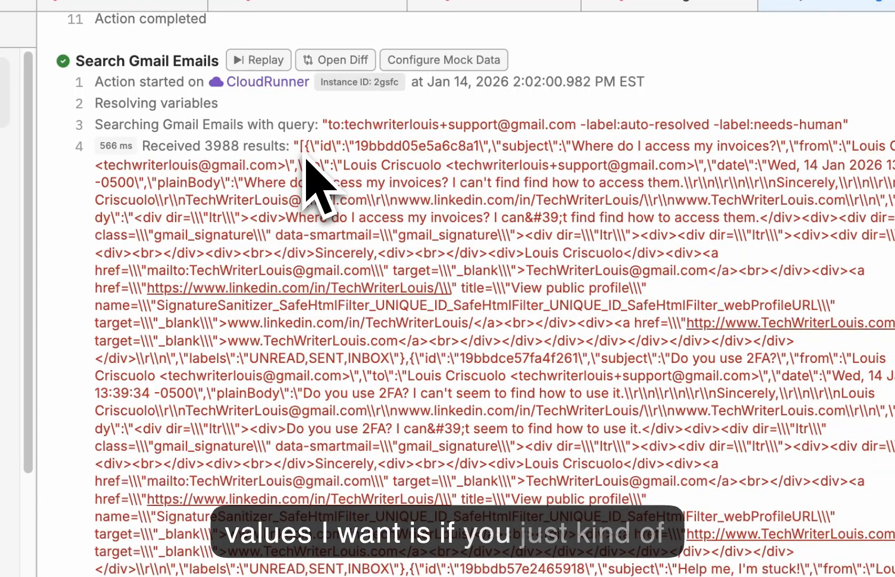
scroll(587, 246, down, 1)
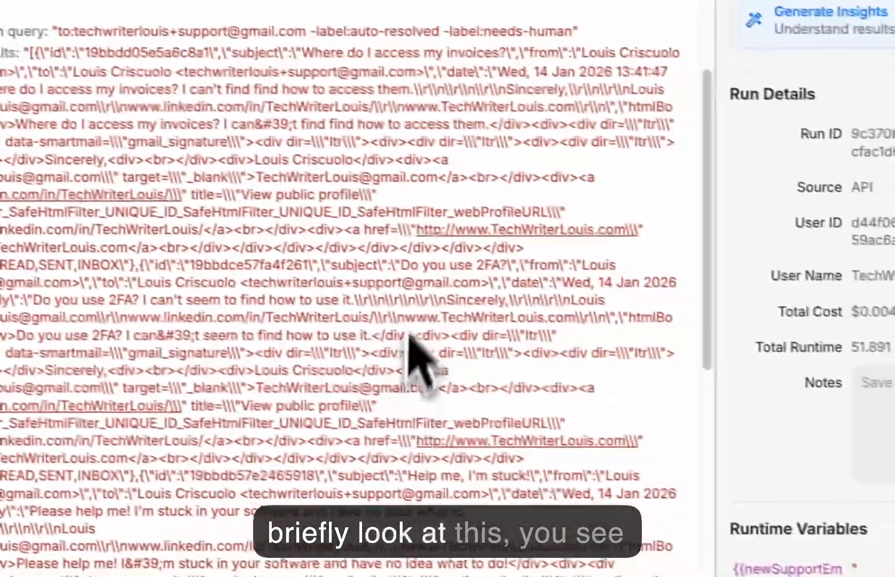
double_click(555, 53)
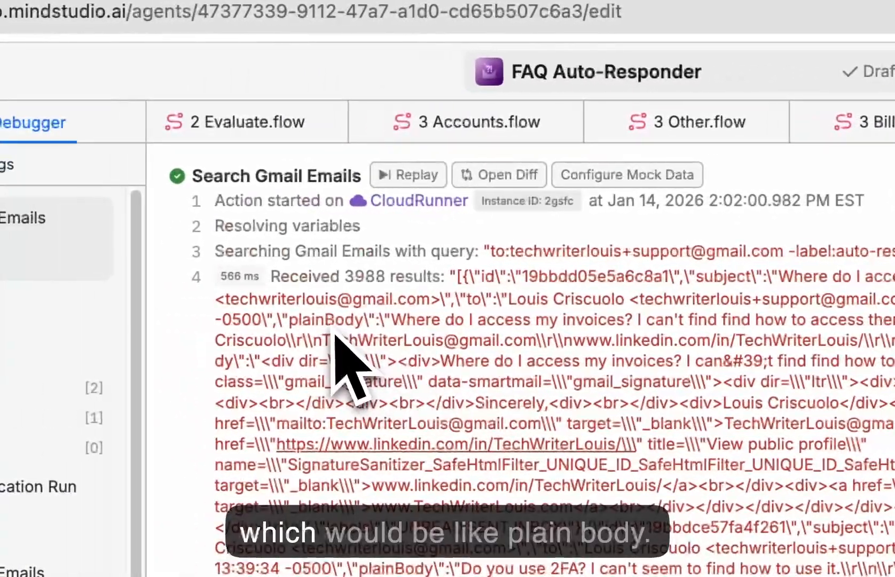
double_click(270, 322)
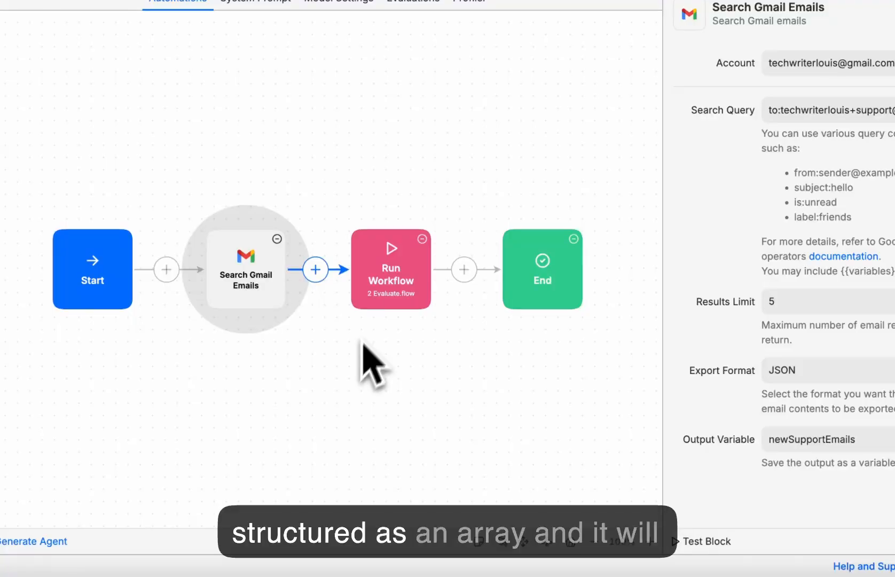
Check the Run Workflow block, then open the 2 Evaluate.flow workflow and inspect its Start block
click(384, 277)
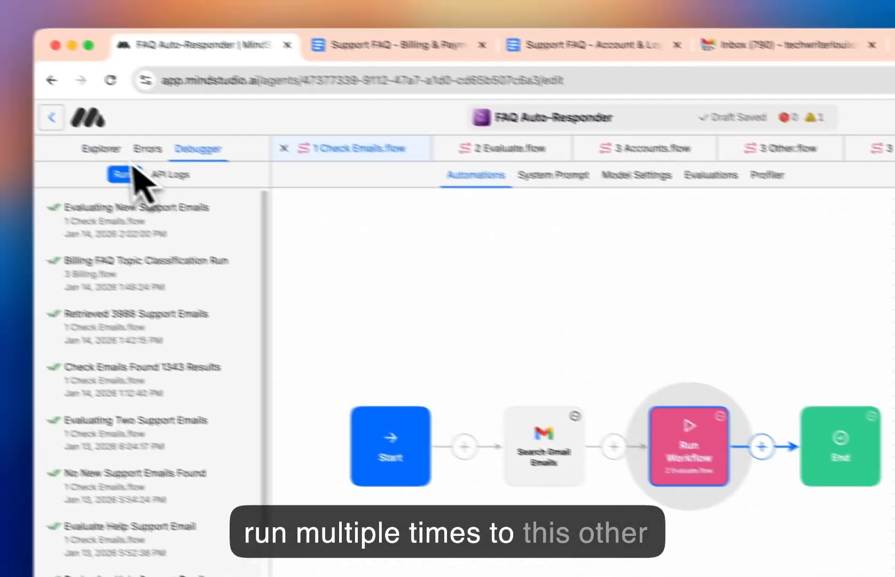
click(101, 150)
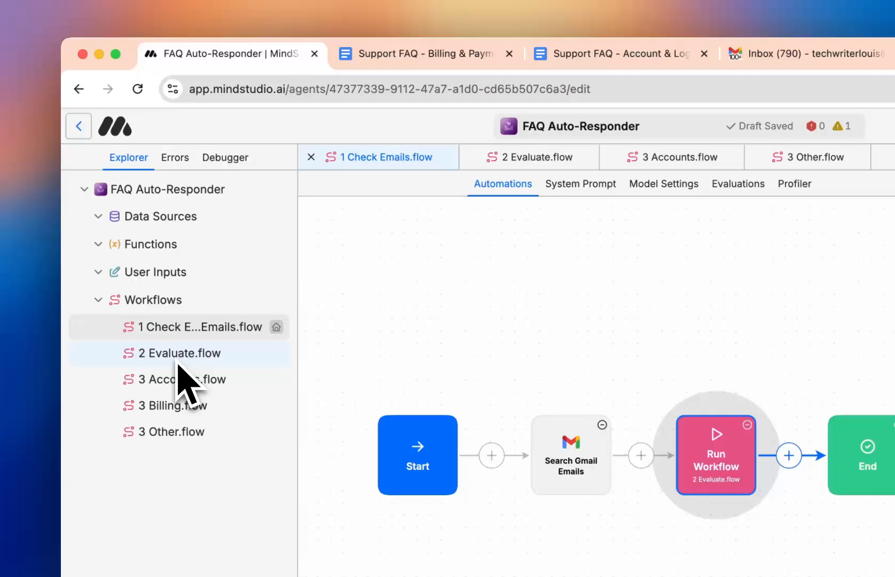
click(177, 364)
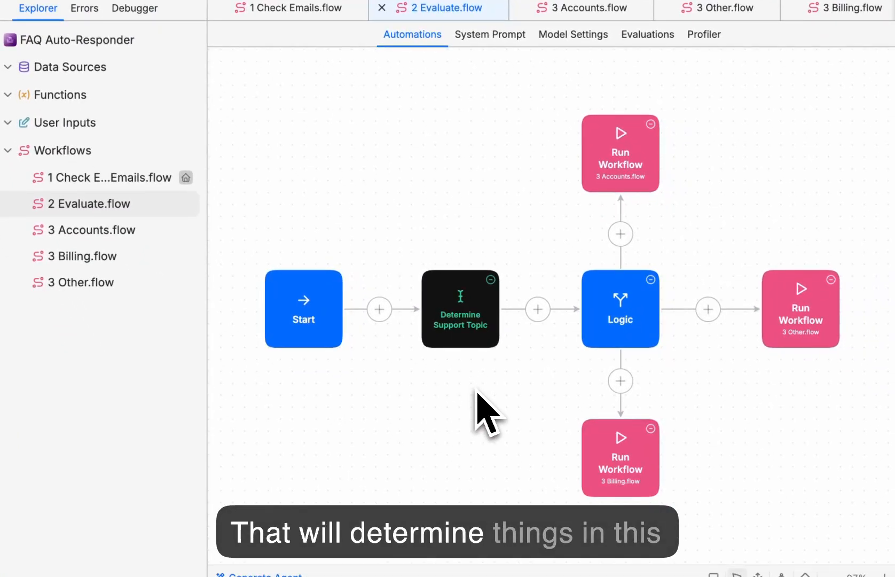
click(320, 320)
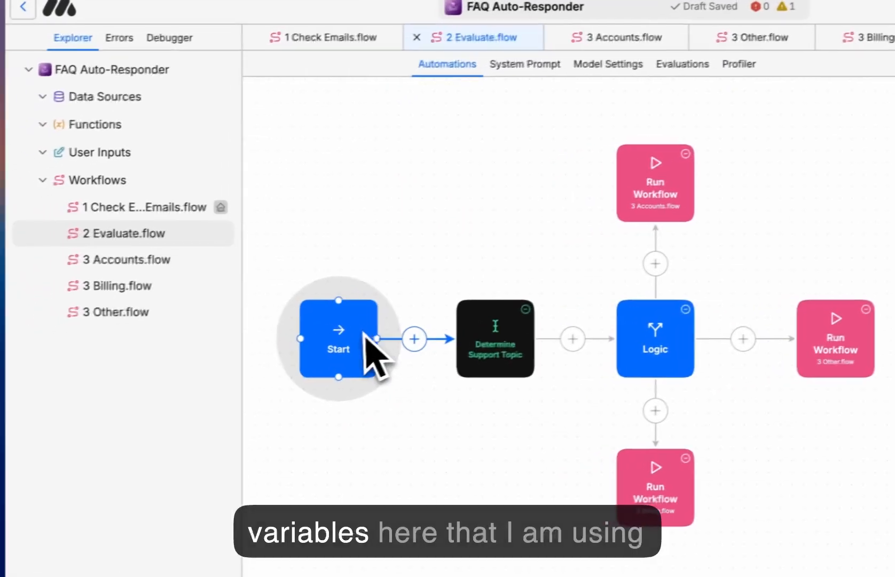
Return to 1 Check Emails.flow and review the Run Workflow block's launch variable mappings for id, date, from, message and subject
click(154, 206)
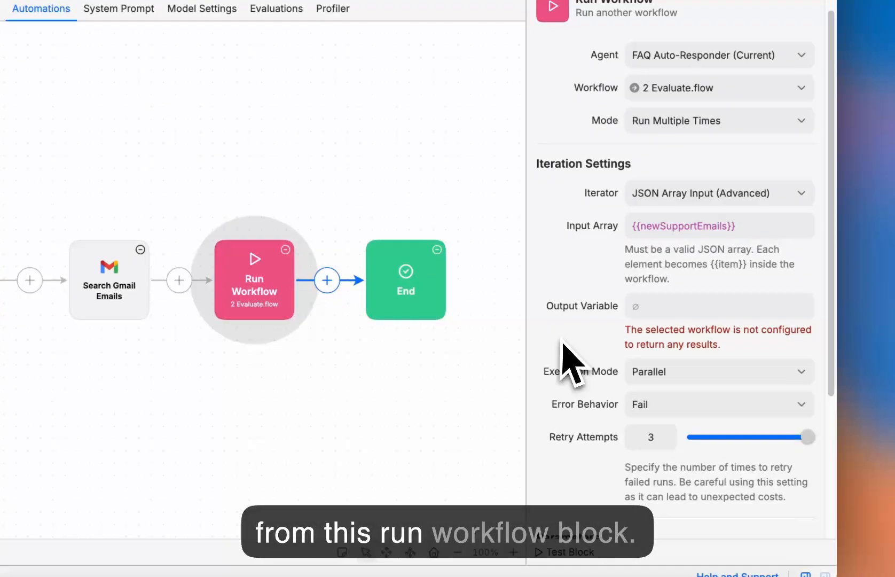
scroll(573, 363, down, 5)
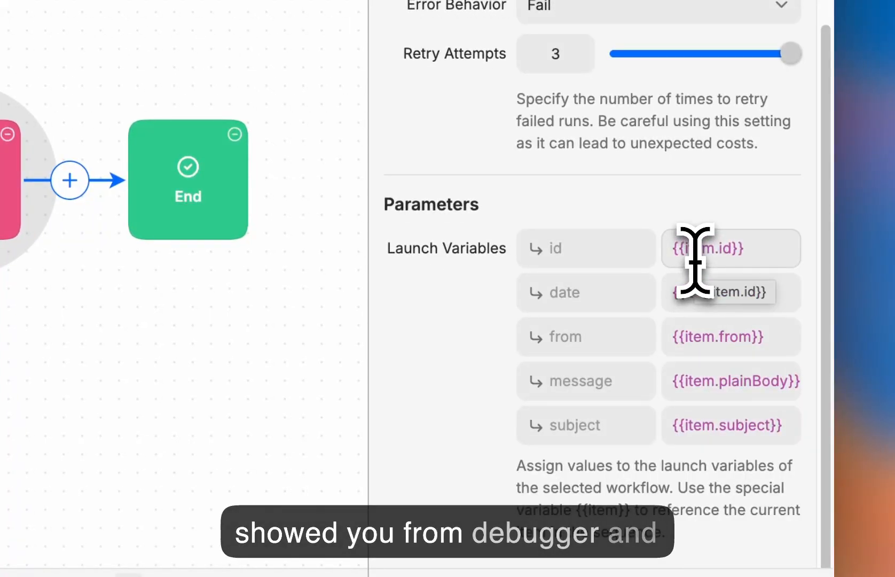
click(726, 248)
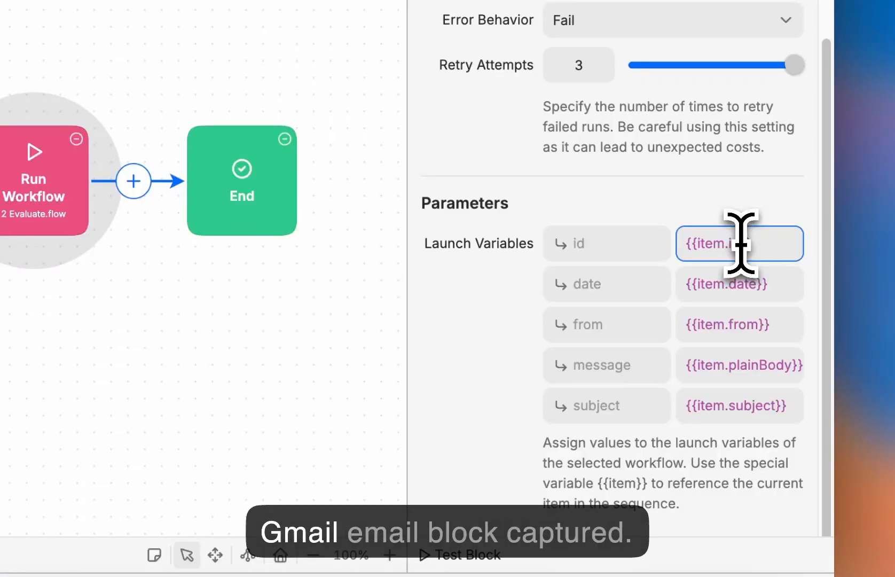
double_click(747, 285)
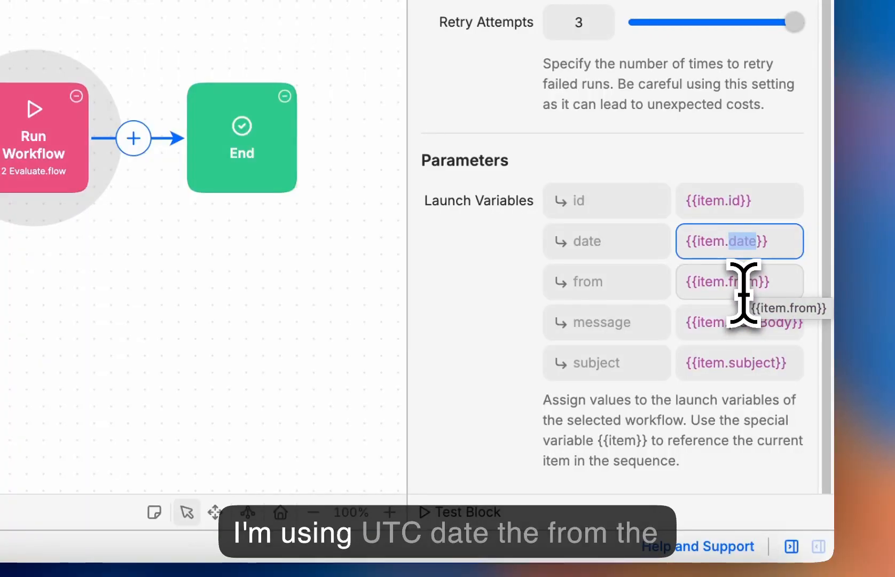
double_click(743, 261)
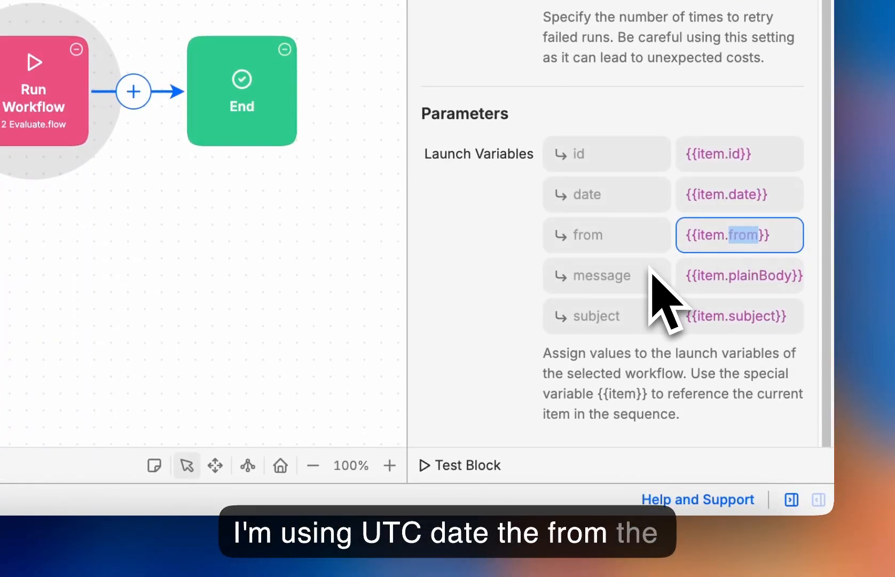
double_click(754, 277)
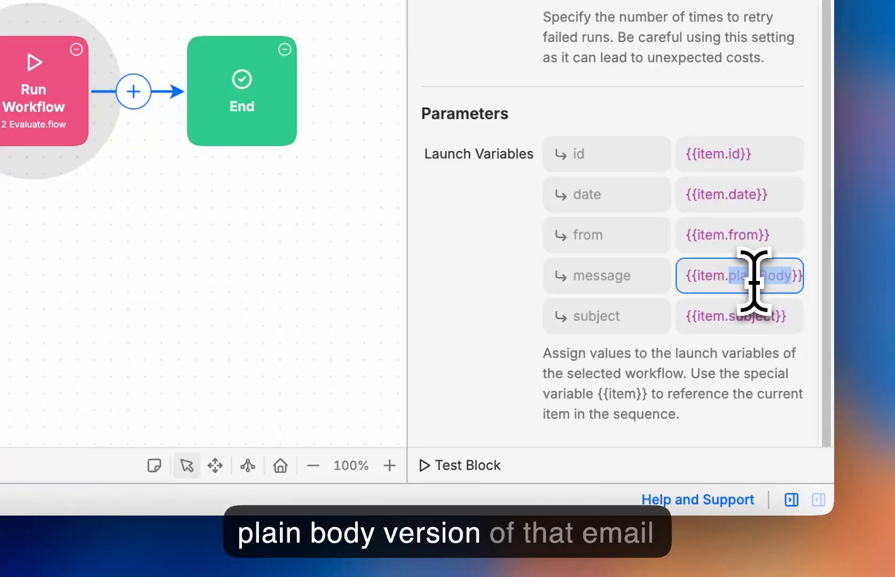
double_click(755, 314)
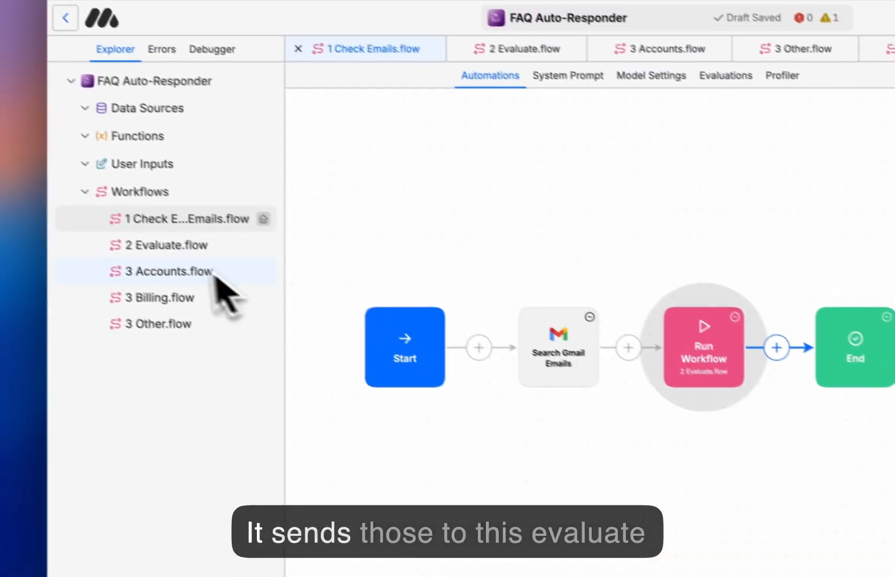
Open the 2 Evaluate.flow workflow and review the Start block's launch variables and the Determine Support Topic block's prompt
click(172, 248)
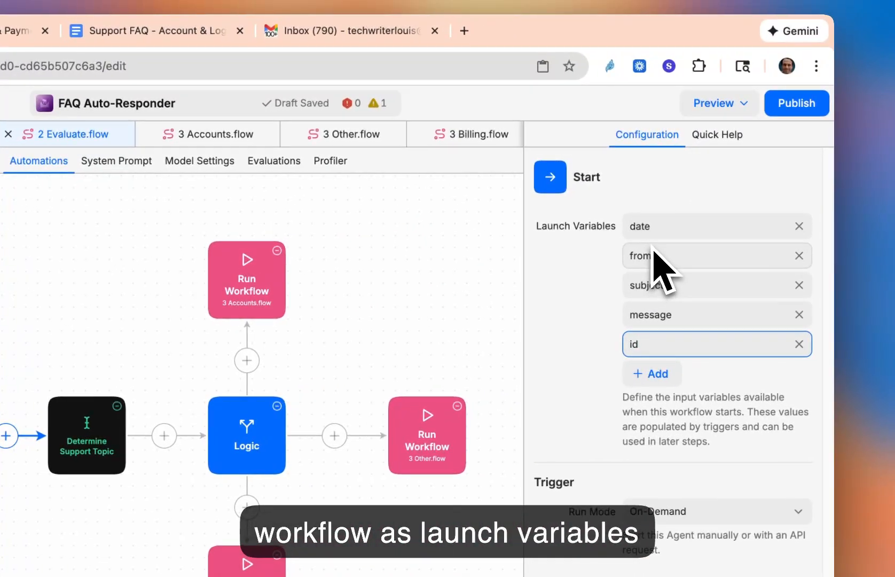
click(643, 225)
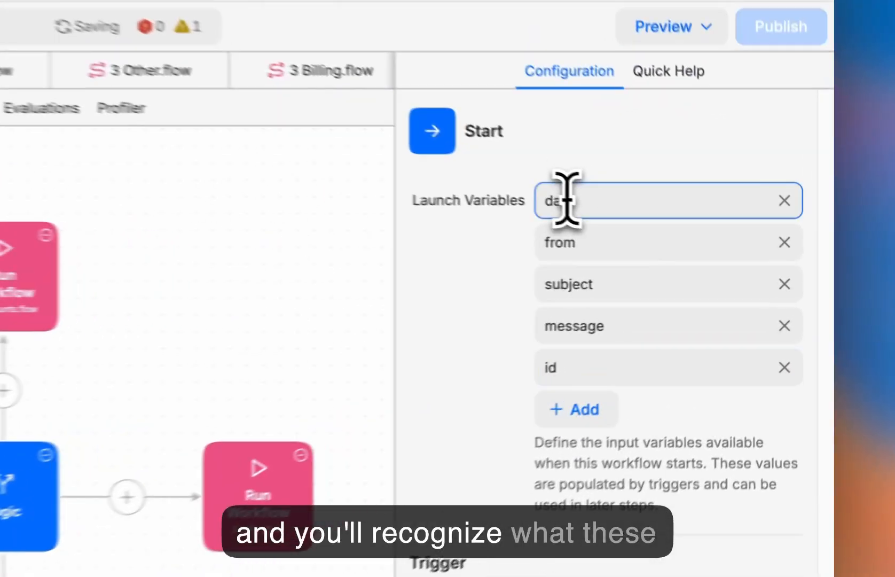
click(641, 256)
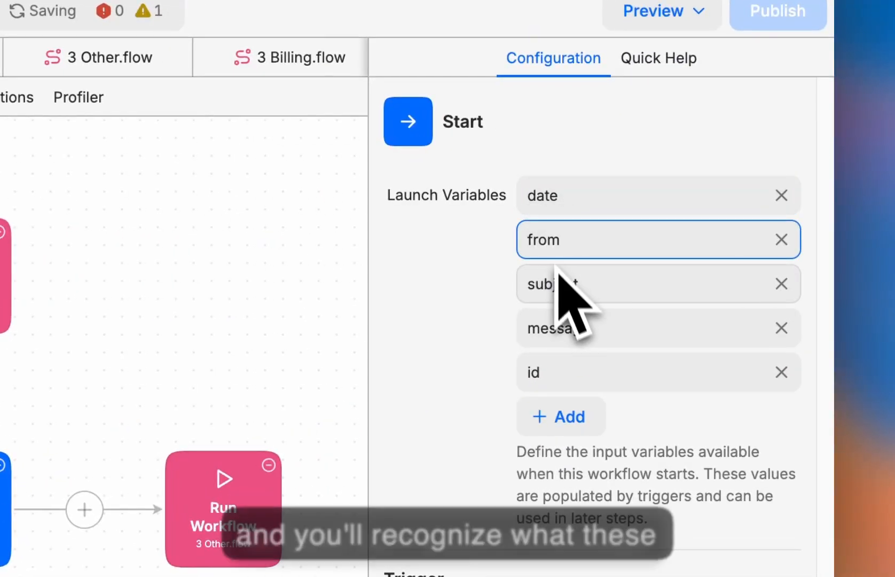
click(536, 373)
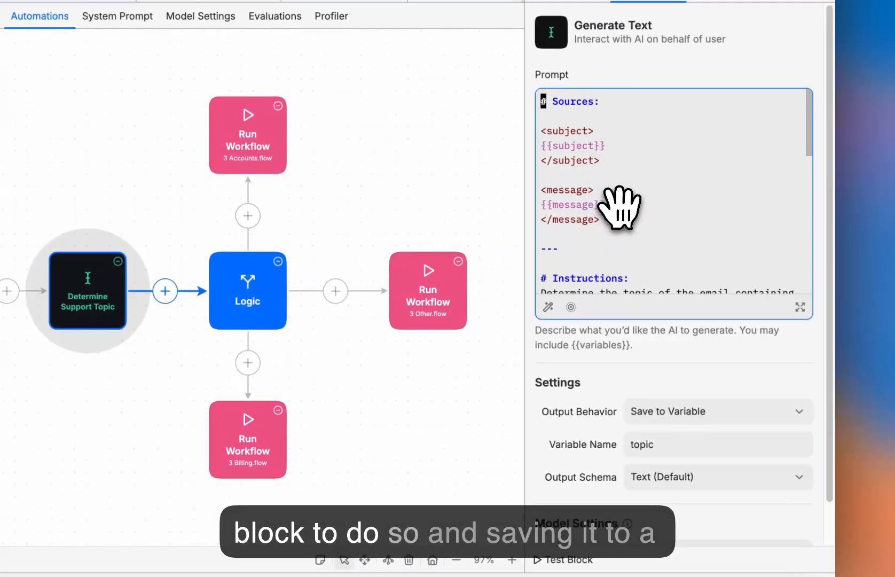
scroll(809, 246, down, 2)
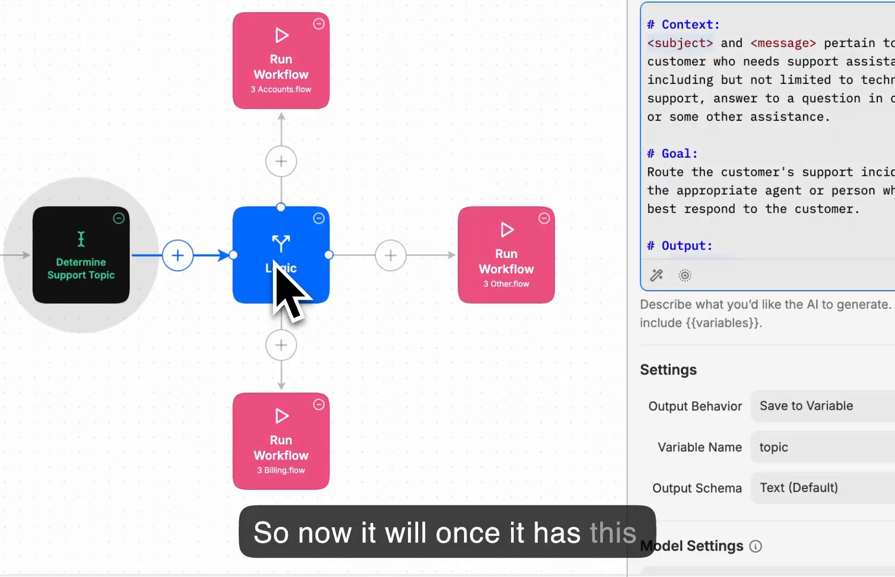
Open the Logic block and examine its context and the Accounts, Billing and Other topic conditions with their Run Workflow targets
click(279, 258)
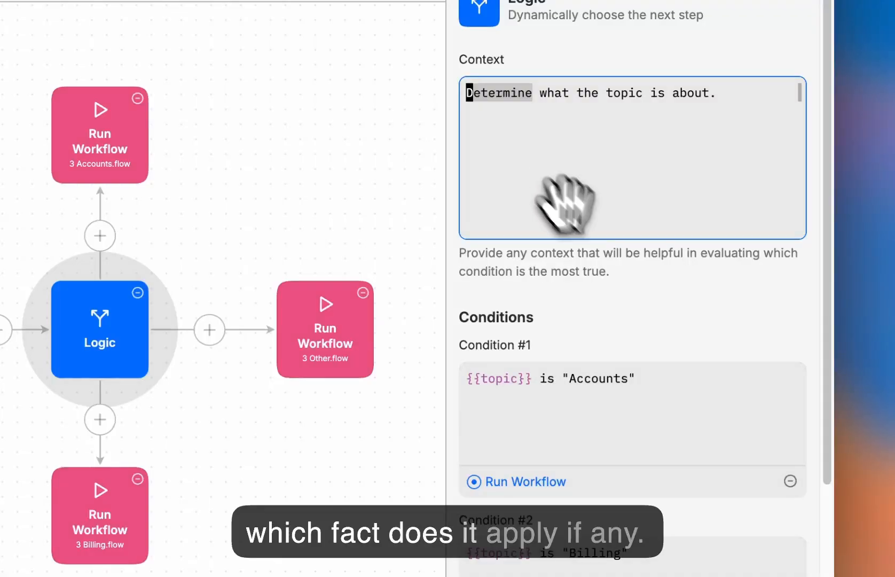
scroll(708, 387, down, 4)
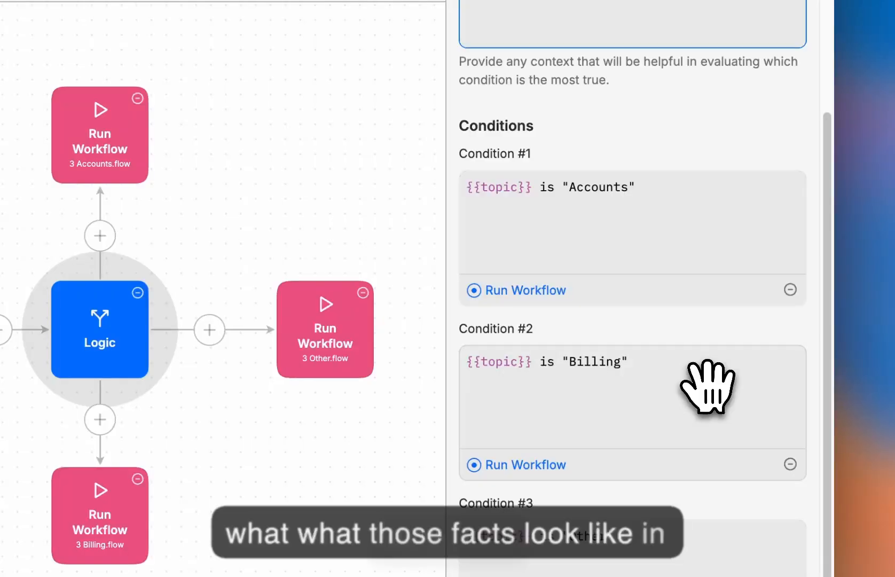
double_click(613, 191)
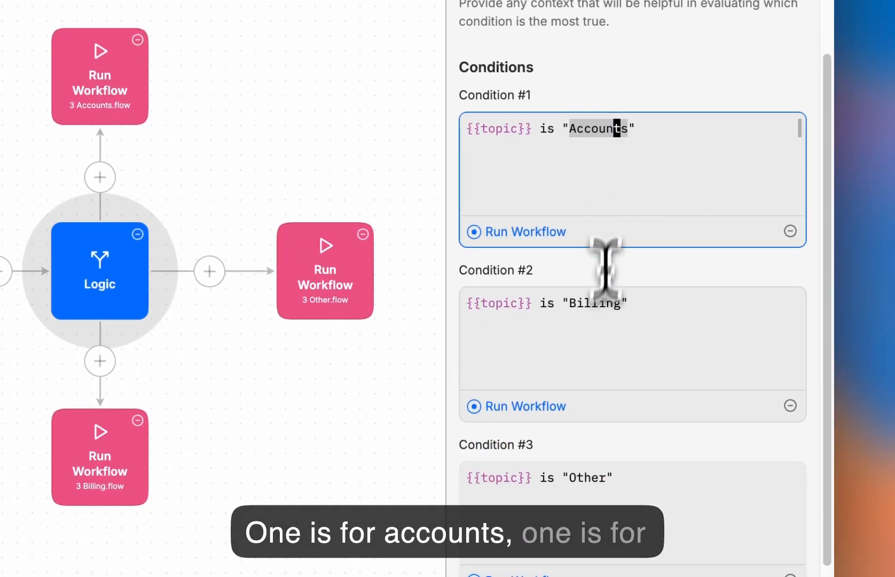
double_click(595, 305)
click(611, 140)
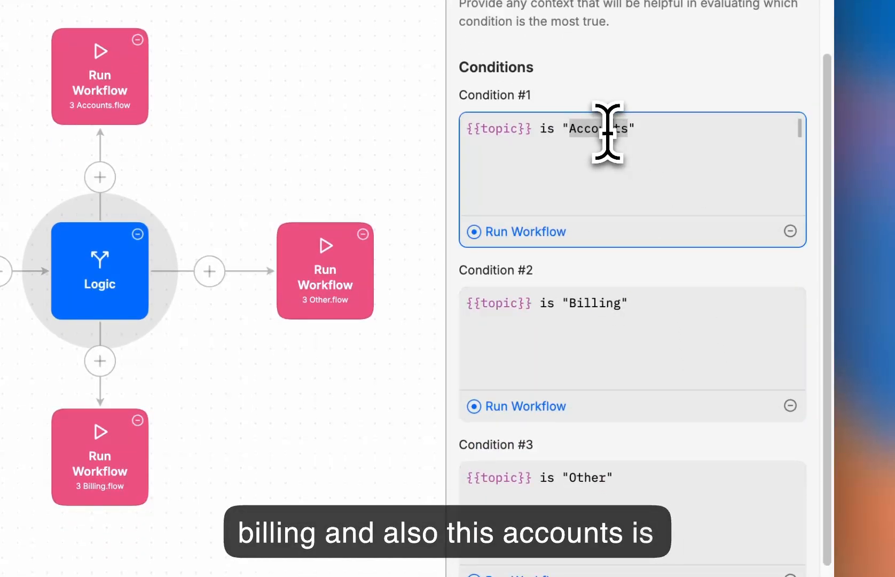
click(597, 474)
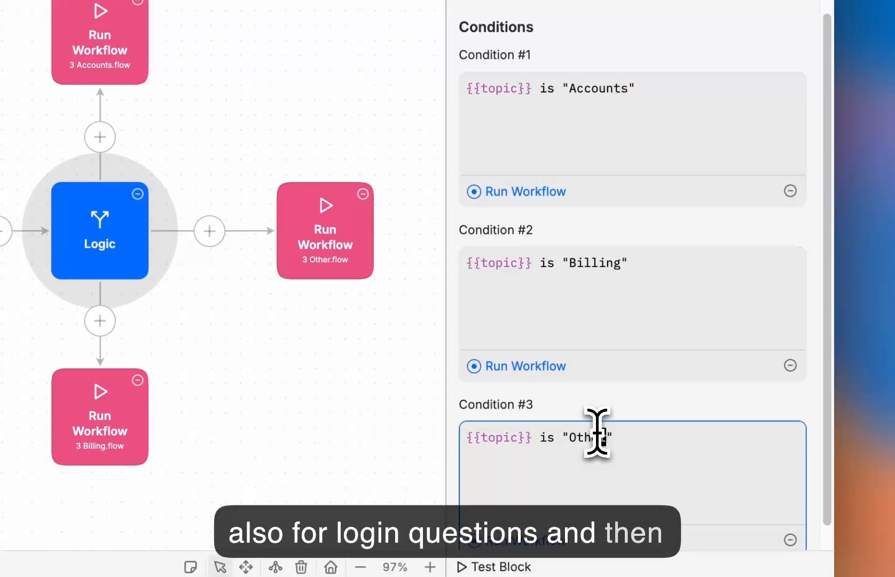
double_click(597, 437)
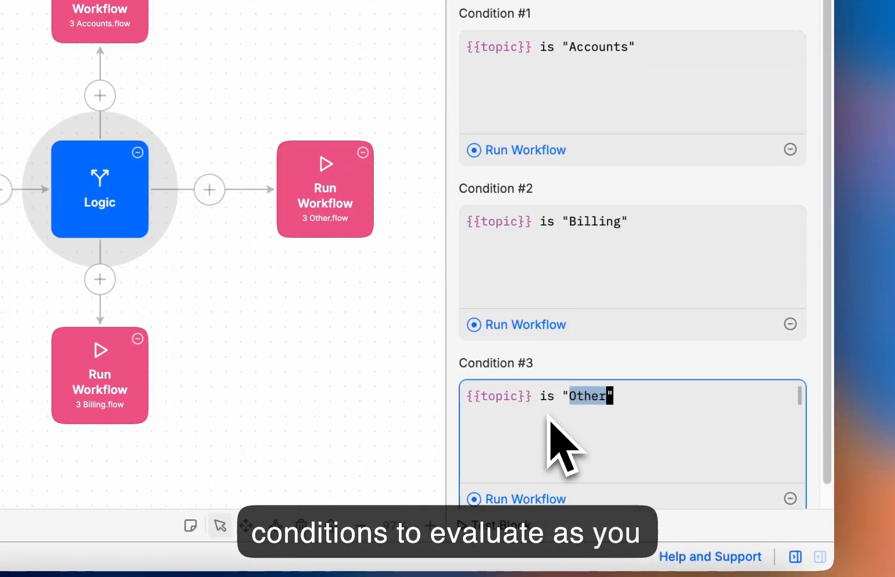
mouse_move(516, 157)
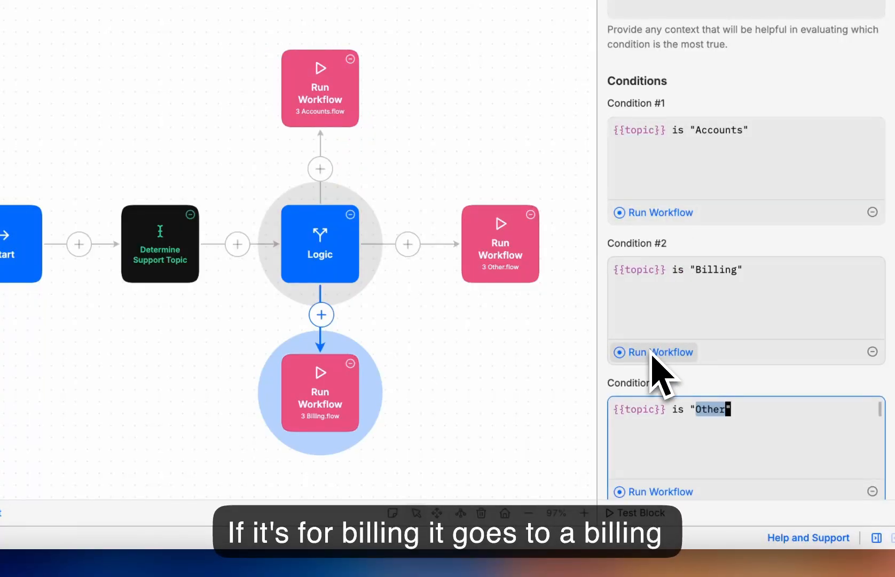
scroll(650, 366, down, 2)
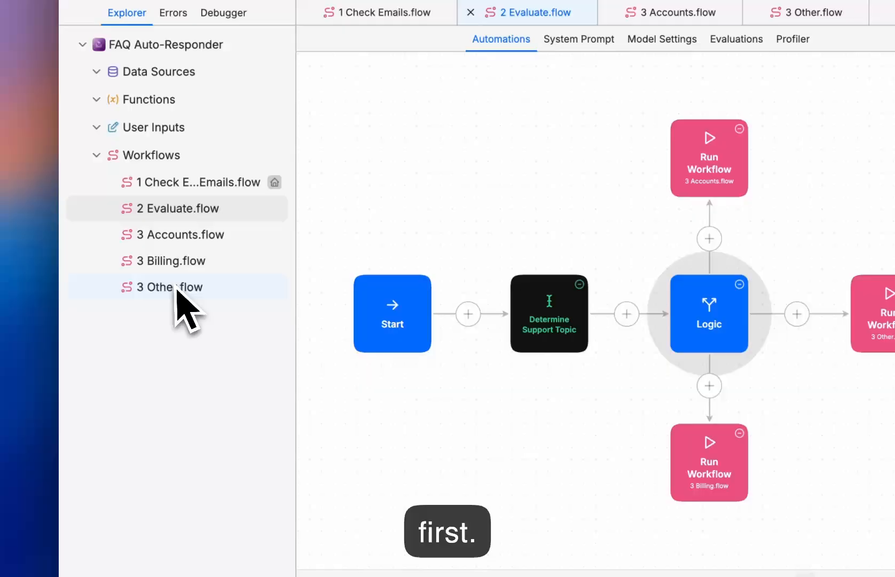
Look at 3 Other.flow, then return to 2 Evaluate.flow and inspect the Logic conditions and the Run Workflow block for 3 Other.flow
click(85, 221)
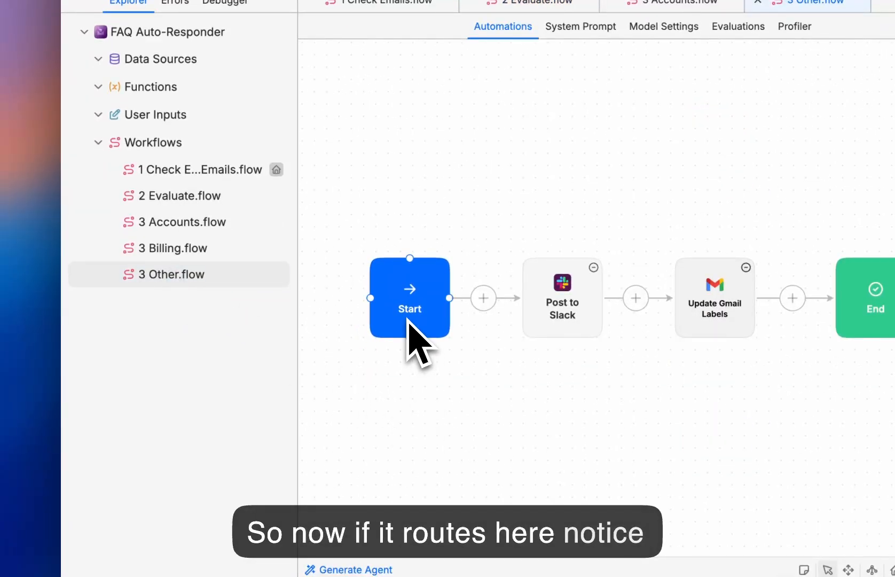
click(193, 201)
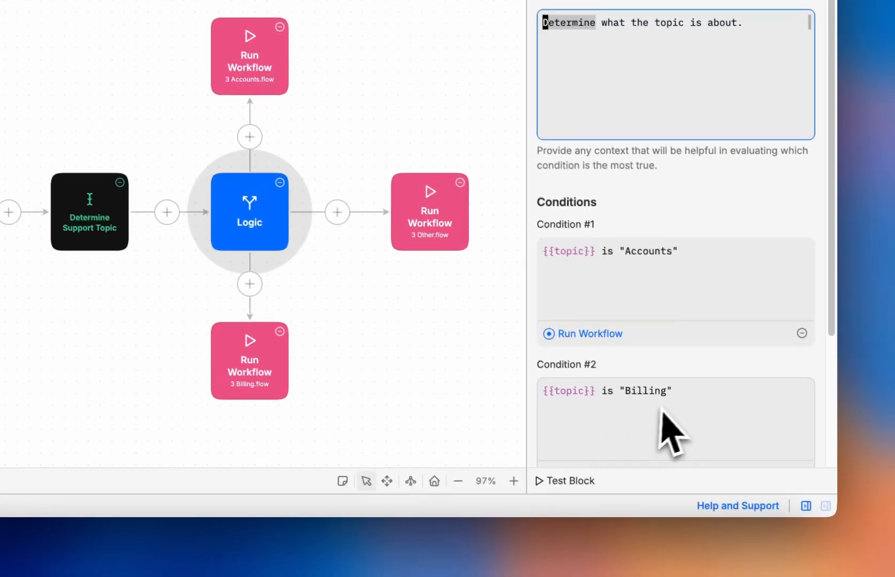
scroll(842, 540, down, 3)
scroll(653, 435, down, 2)
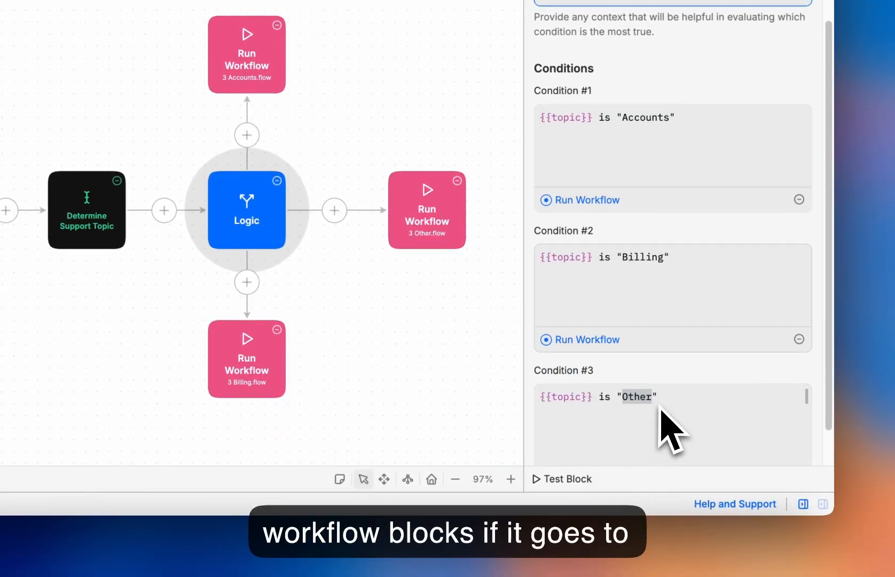
click(427, 219)
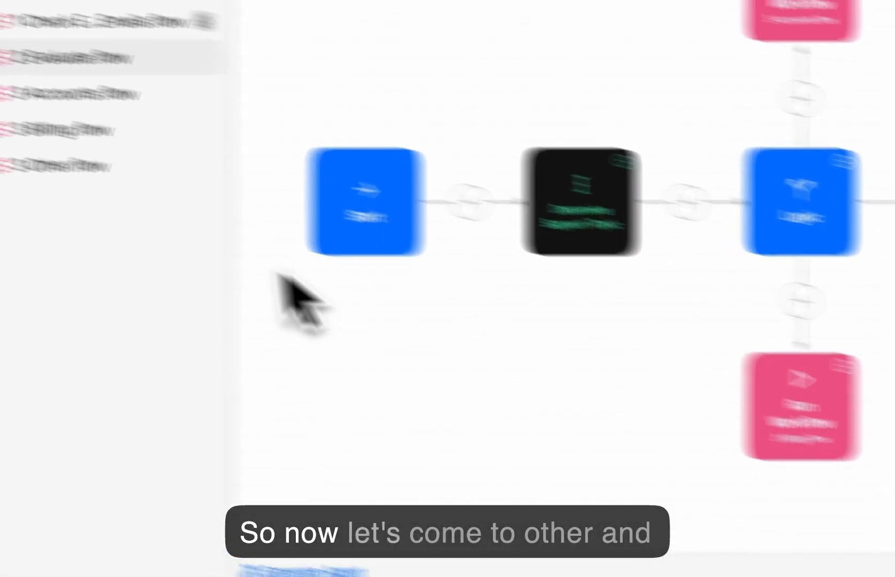
Open 3 Other.flow and inspect its Start block's launch variables and the Post to Slack block's message settings
click(160, 275)
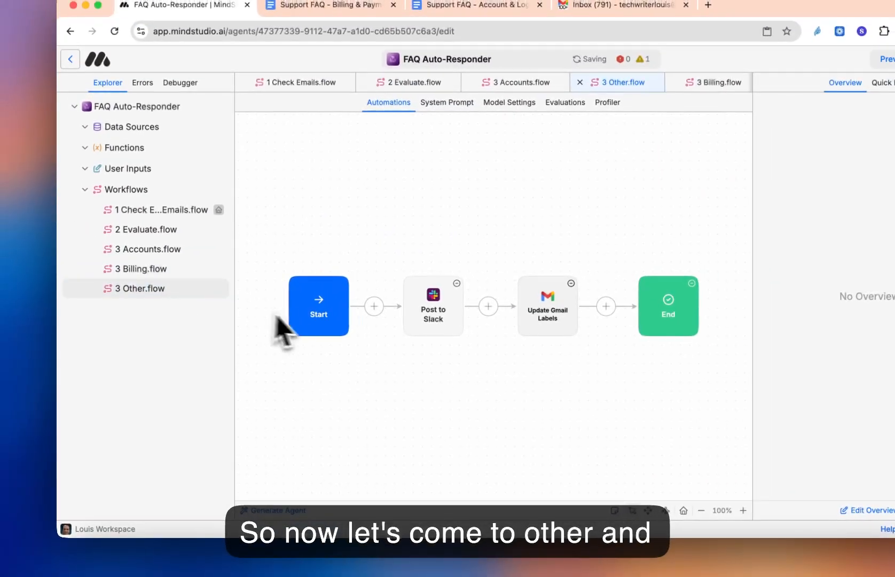
click(302, 309)
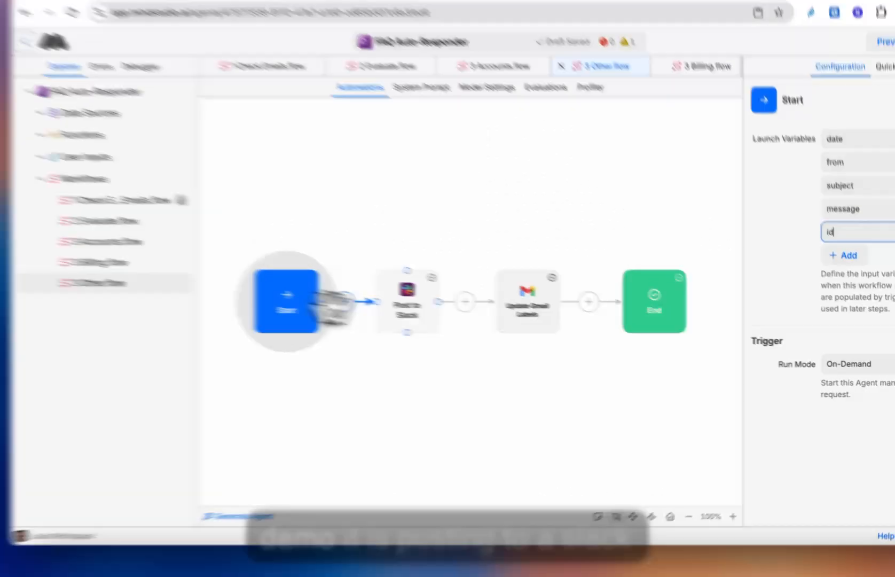
click(449, 293)
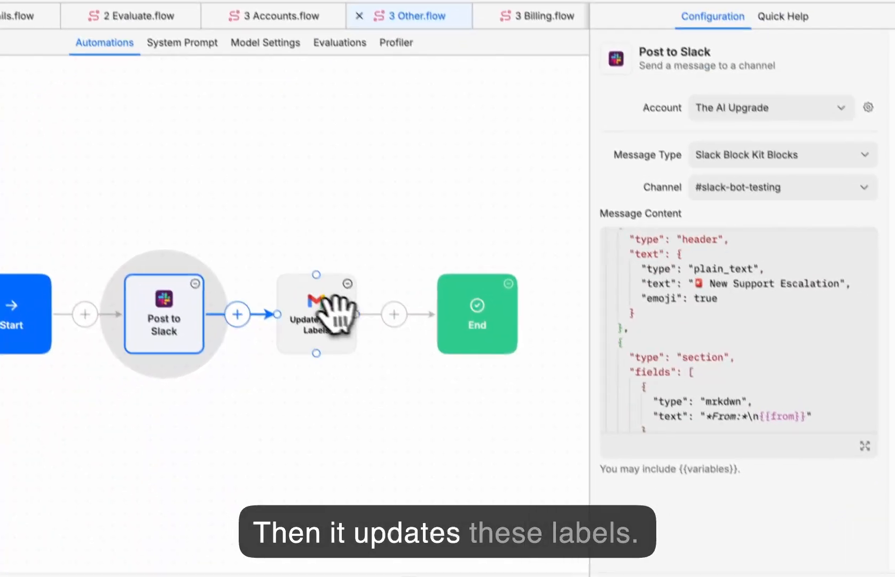
Examine the Update Gmail Labels block's {{id}} message ID variable and its support and needs-human labels, then deselect the block
click(436, 274)
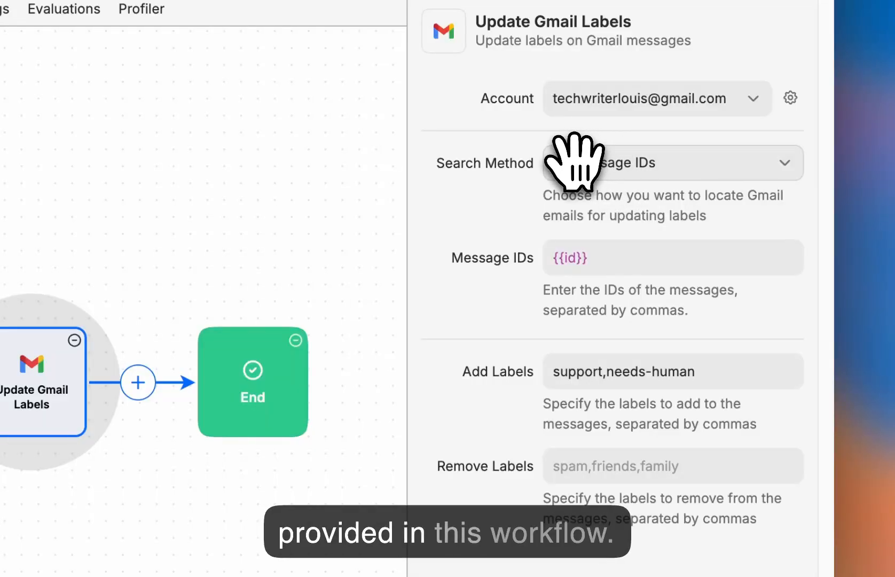
click(577, 258)
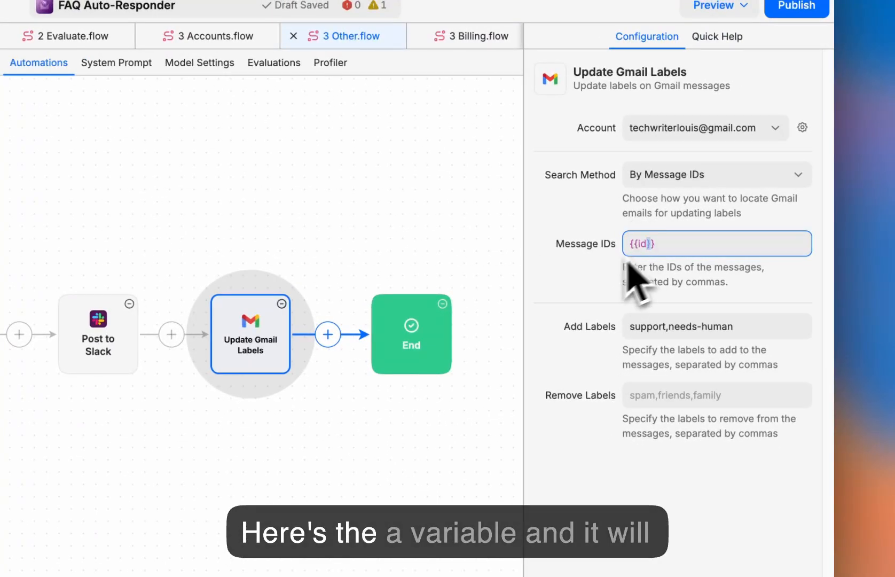
click(712, 326)
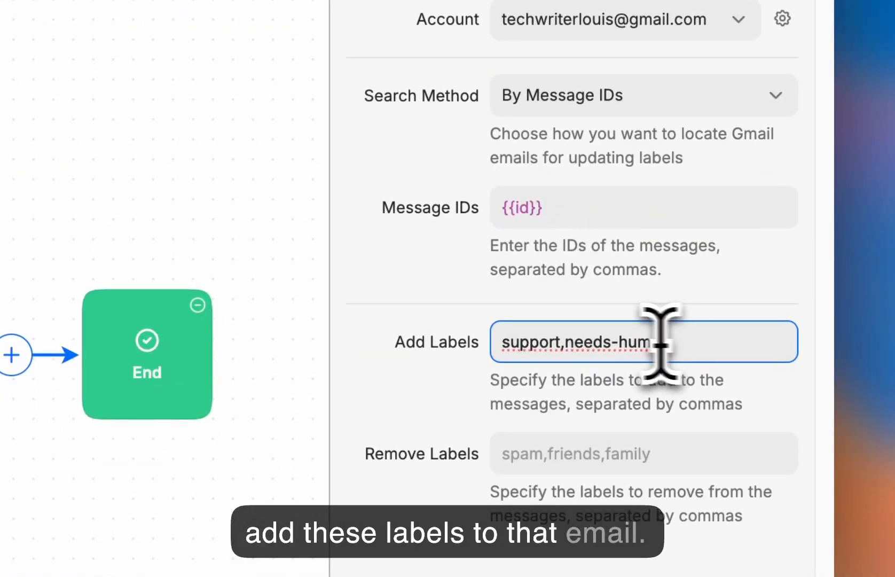
double_click(505, 342)
drag(685, 336, 559, 348)
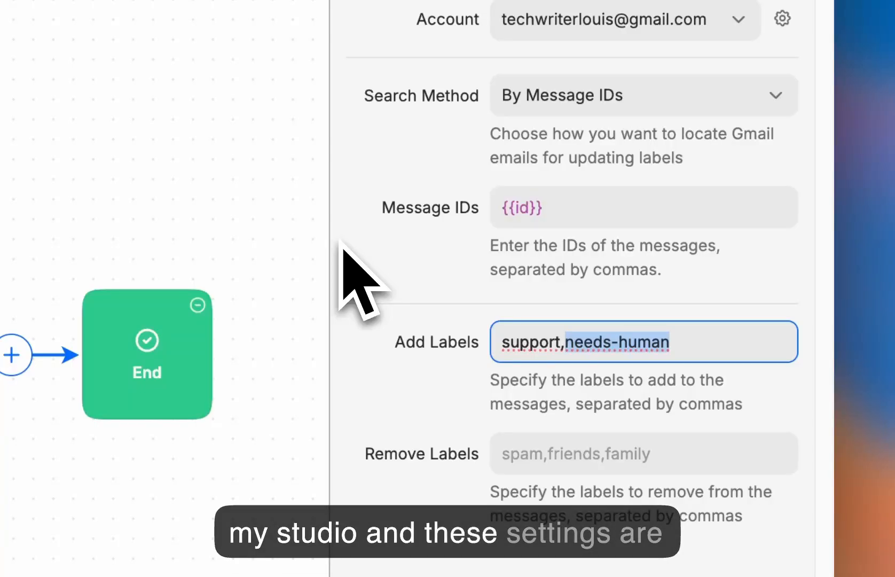
drag(670, 341, 472, 338)
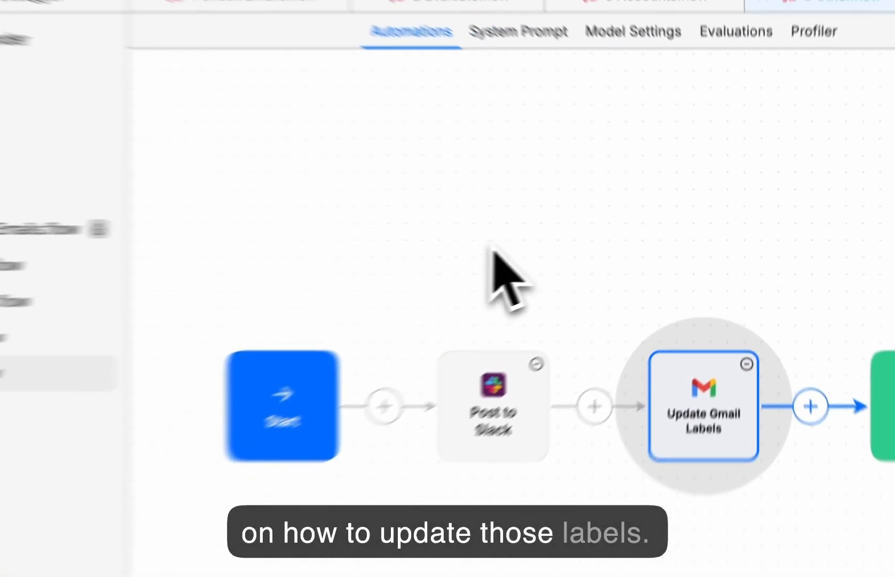
click(544, 240)
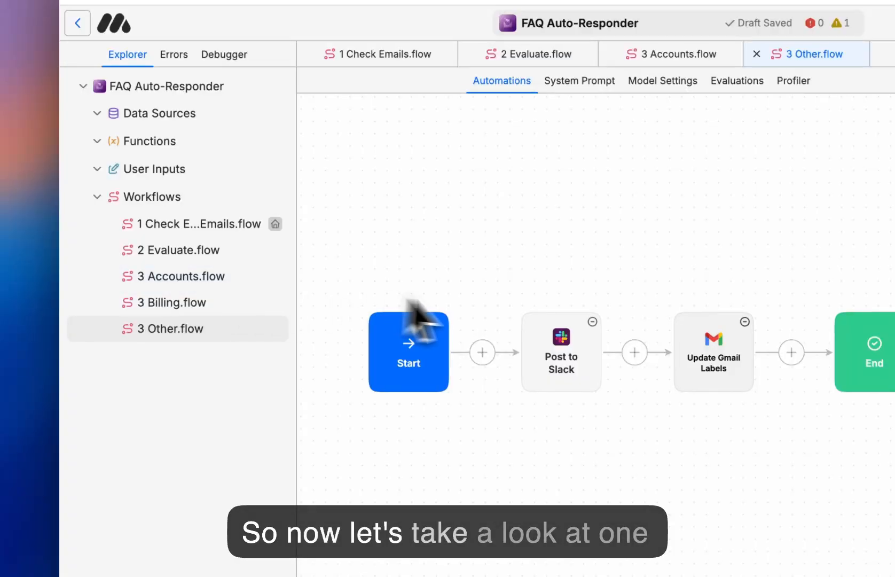
Return to 2 Evaluate.flow, then open 3 Accounts.flow and inspect its Start and Fetch Google Doc blocks
click(183, 255)
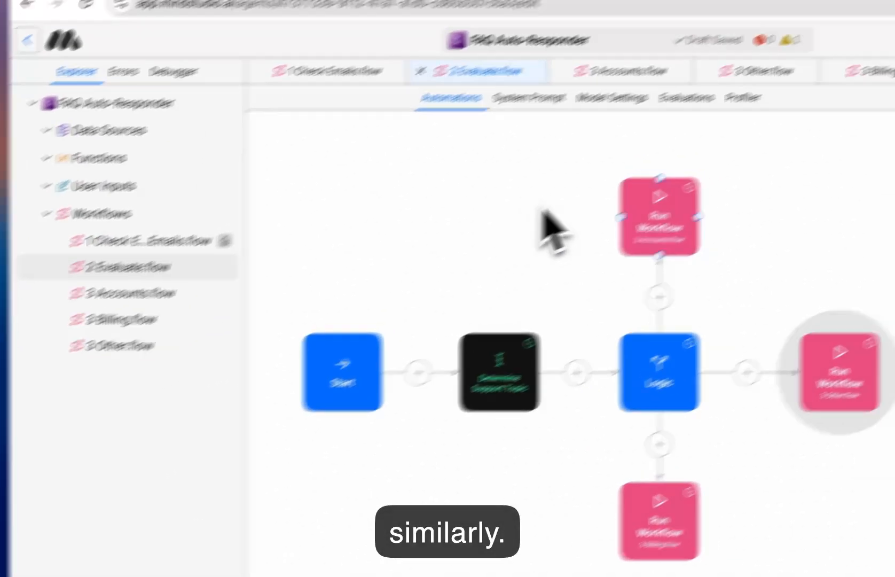
click(710, 213)
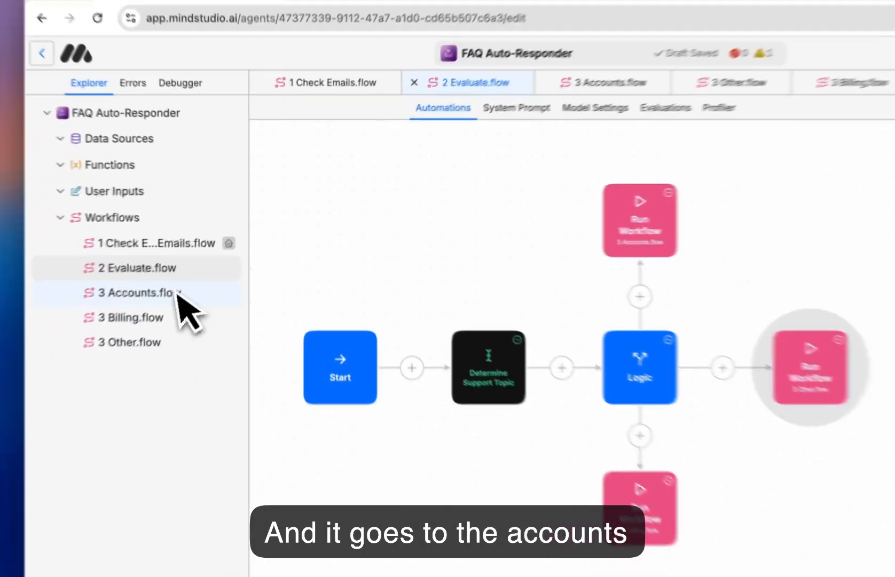
click(53, 330)
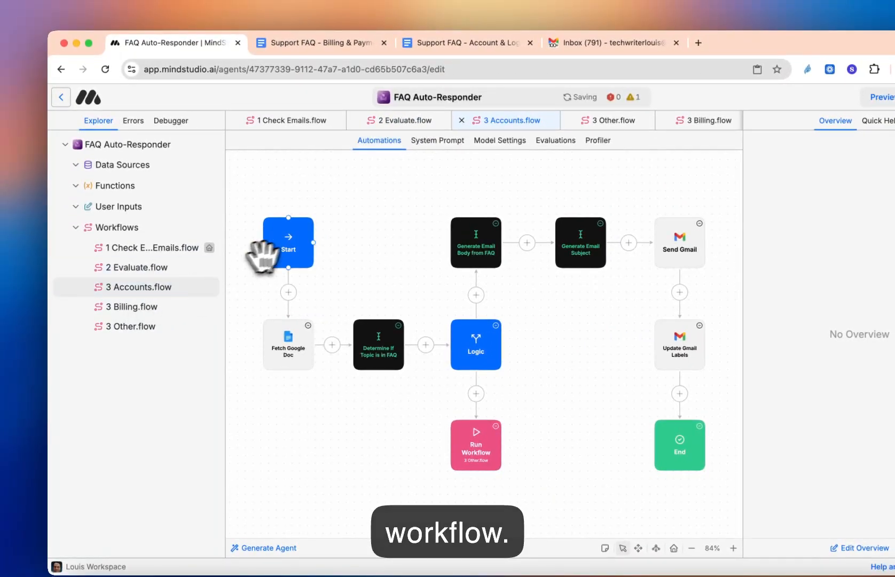
click(287, 245)
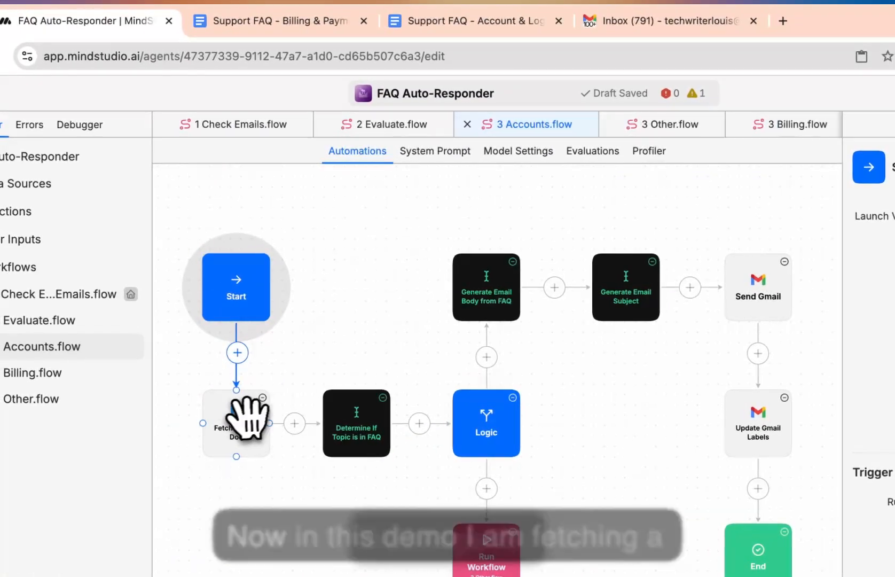
click(237, 419)
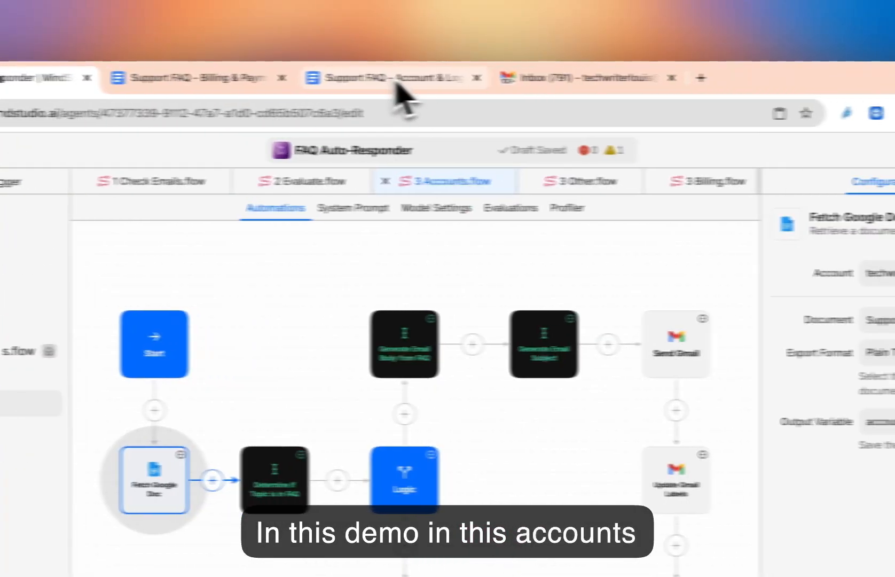
Switch to the Support FAQ - Account & Login document in Google Docs and read through its questions and answers
click(477, 27)
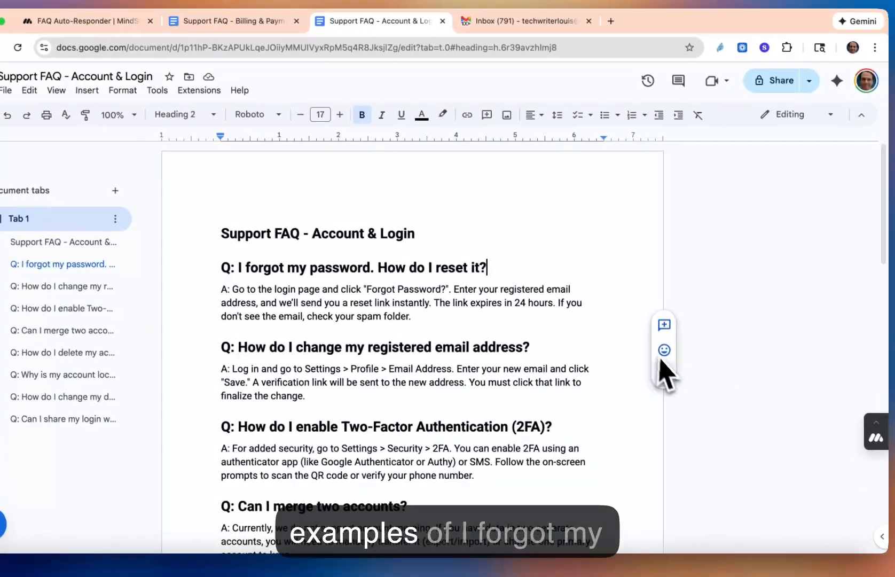
scroll(686, 387, down, 3)
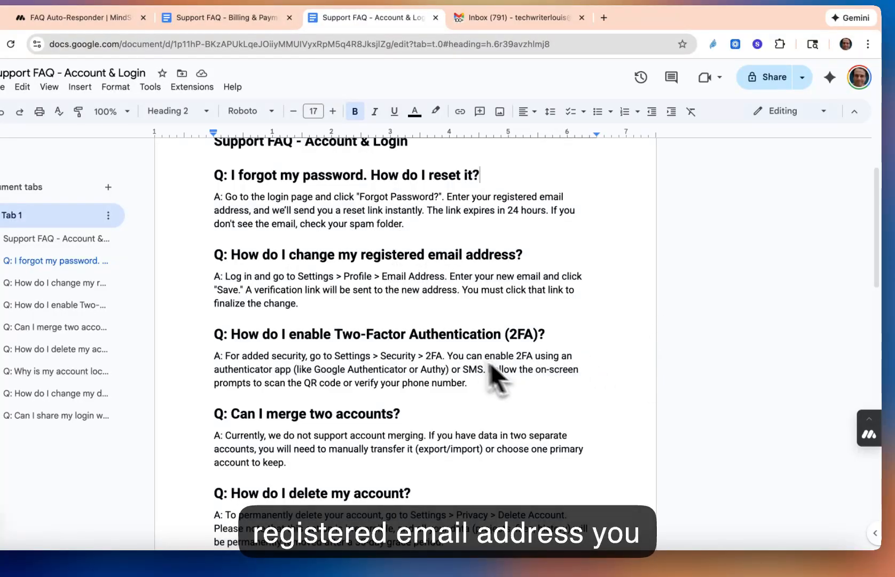
scroll(700, 435, down, 3)
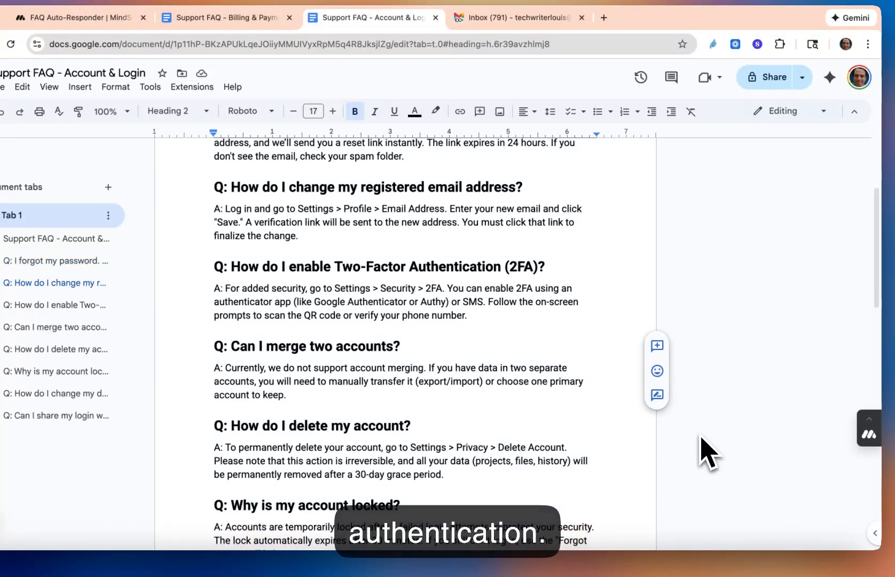
scroll(704, 450, up, 7)
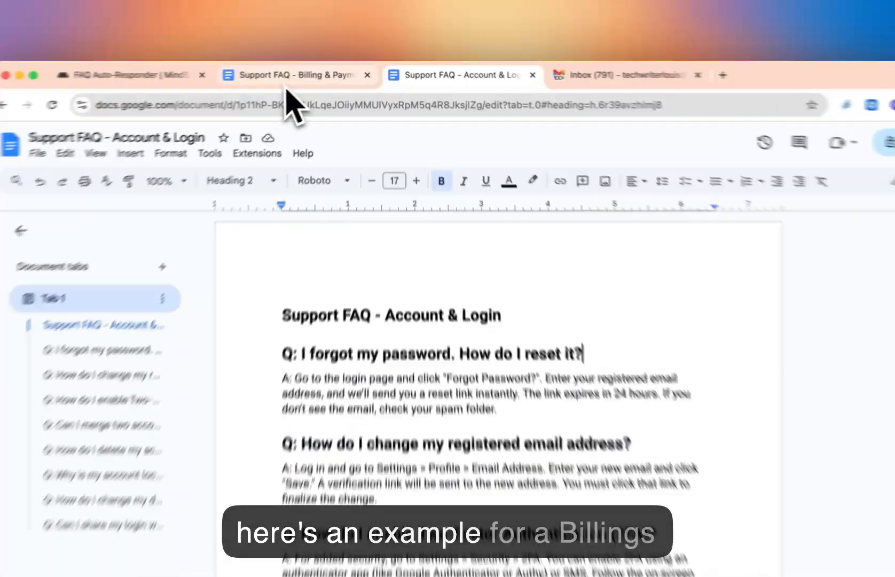
Switch to the Support FAQ - Billing & Payments document and read its payment method, refund policy and invoice questions
click(225, 17)
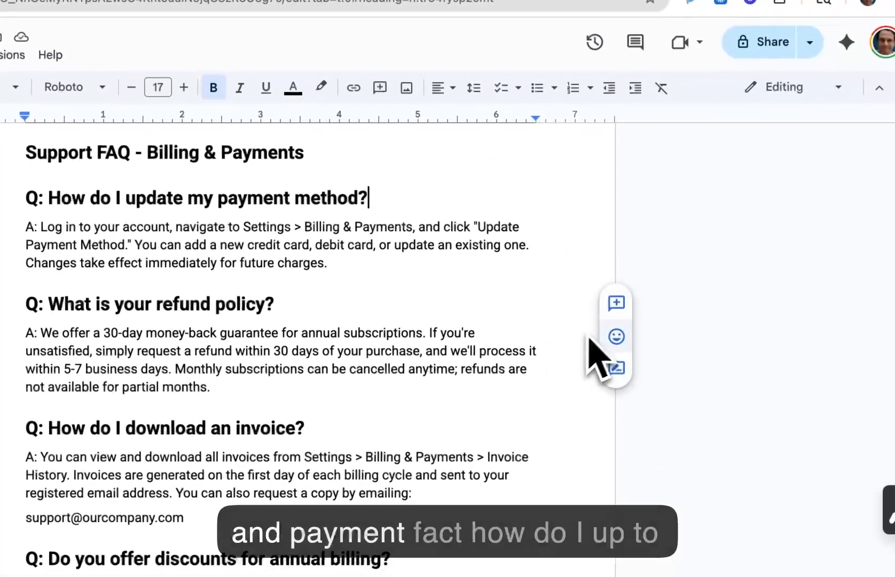
scroll(693, 319, up, 2)
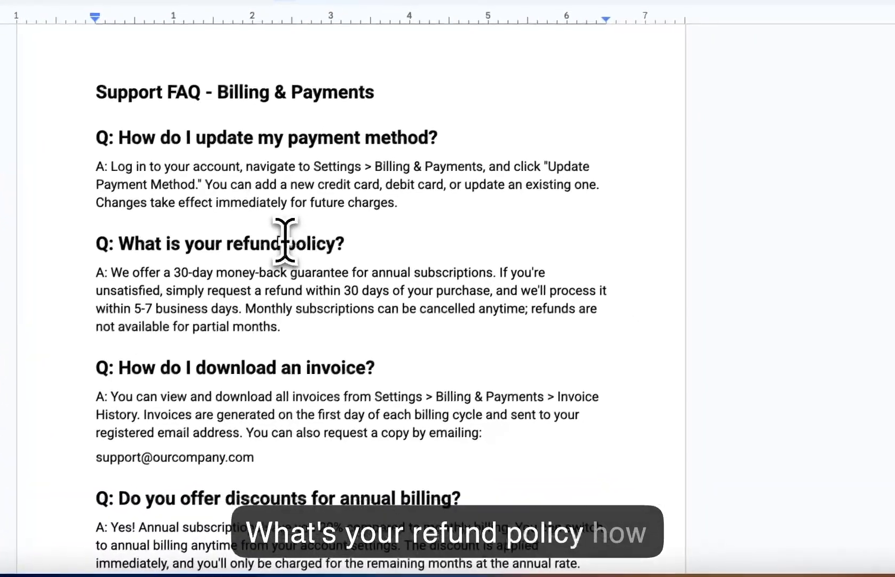
click(390, 345)
click(312, 369)
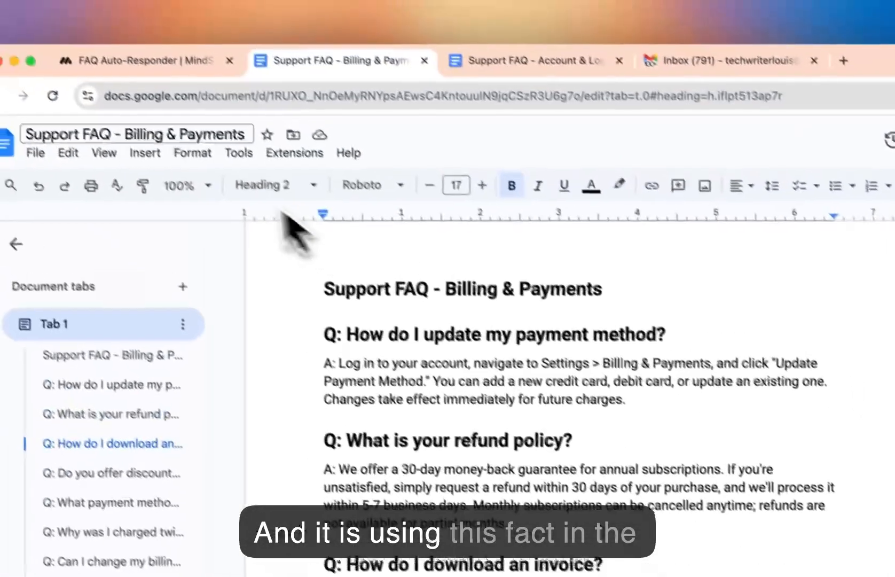
Return to 3 Accounts.flow in MindStudio and read the Determine If Topic is in FAQ block's prompt through its output rules
click(243, 22)
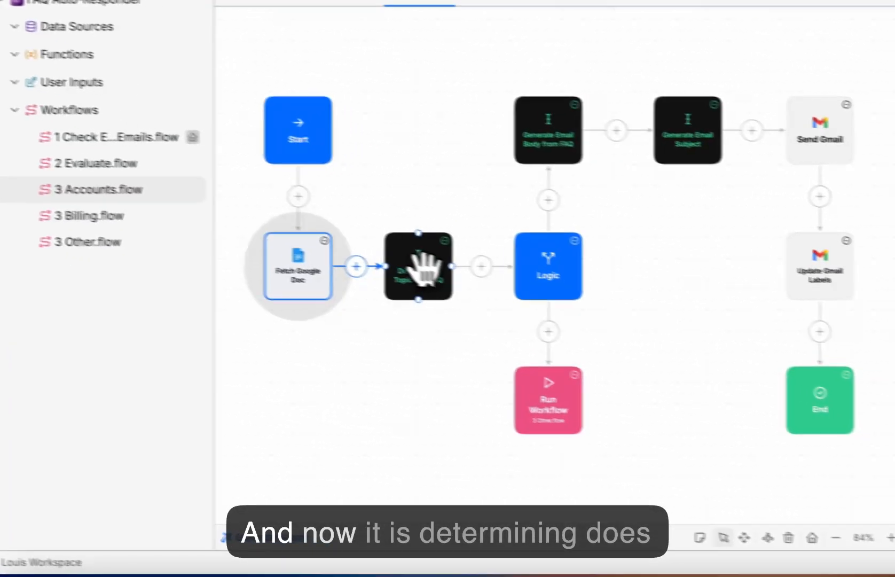
click(505, 283)
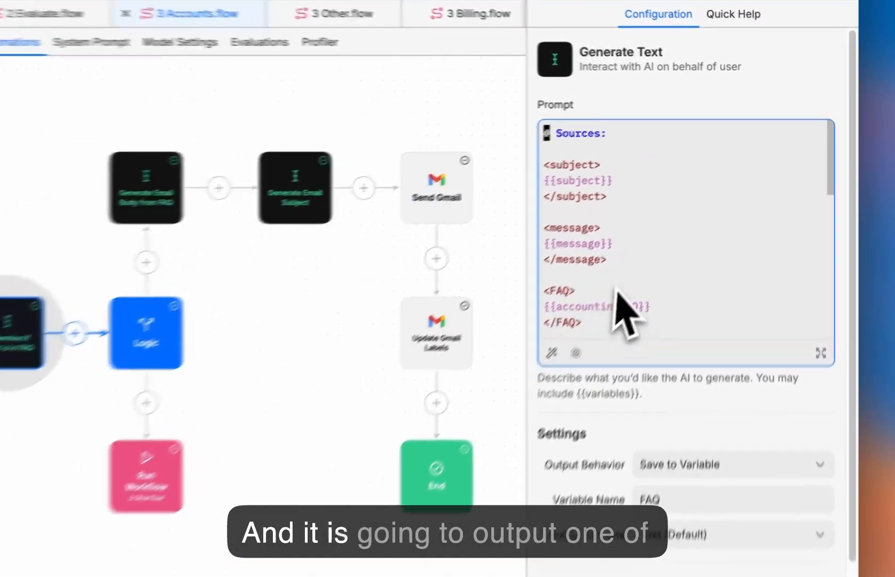
scroll(857, 186, down, 3)
scroll(652, 318, down, 10)
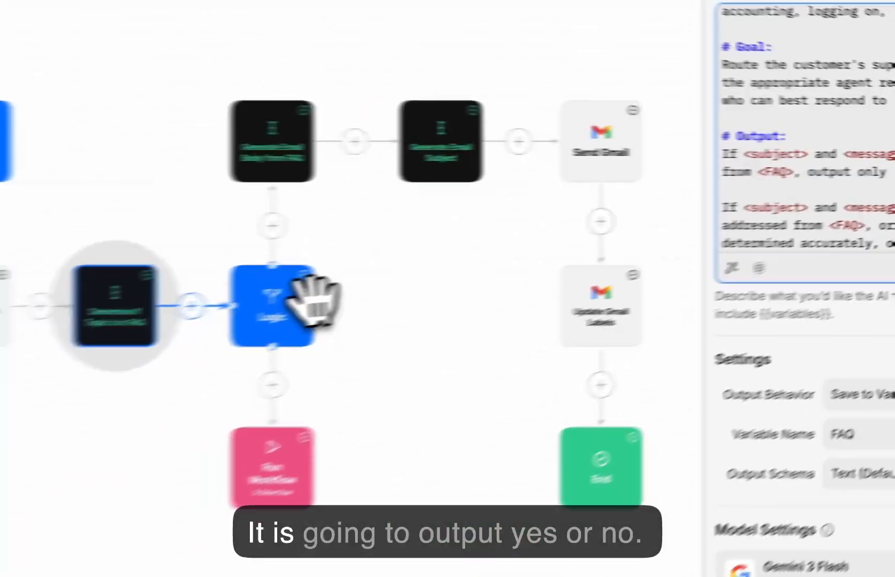
Examine the Logic block's two {{FAQ}} conditions, "Yes" and "No", and the block each one leads to
click(34, 376)
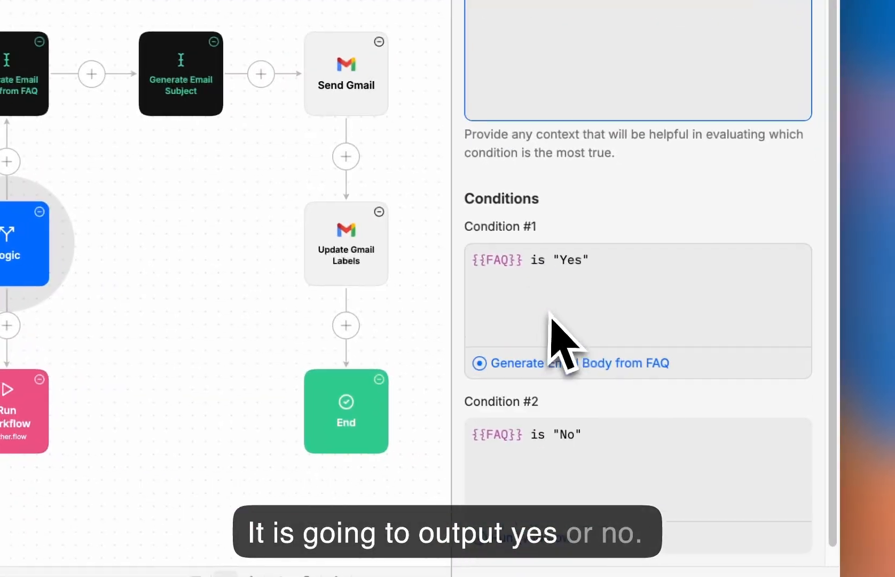
scroll(549, 343, down, 2)
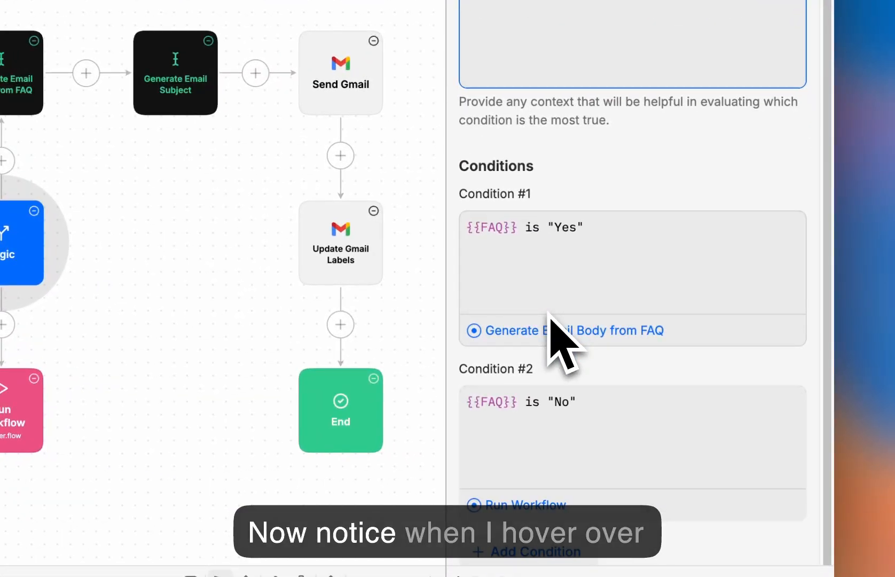
mouse_move(505, 315)
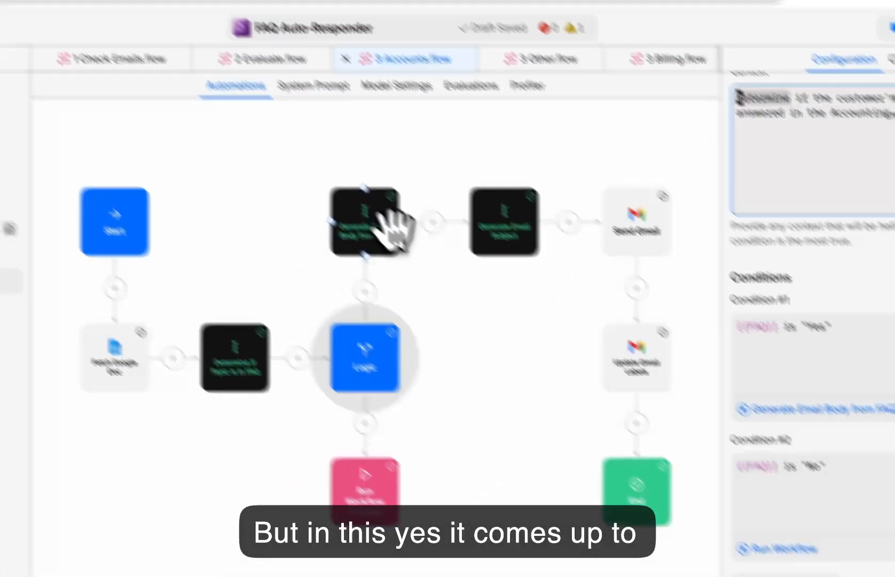
Open the Generate Email Body from FAQ block and read the Sources and Instructions sections of its prompt
click(387, 221)
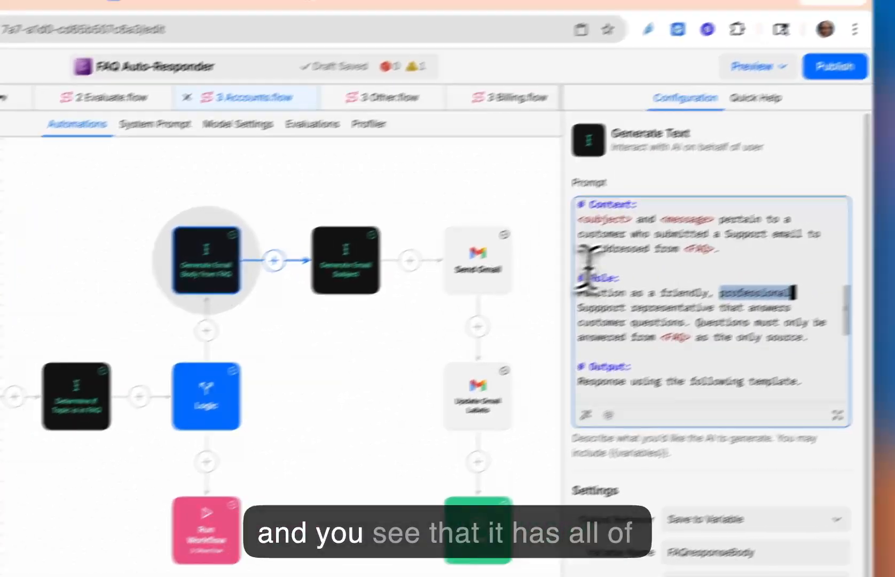
scroll(587, 265, up, 10)
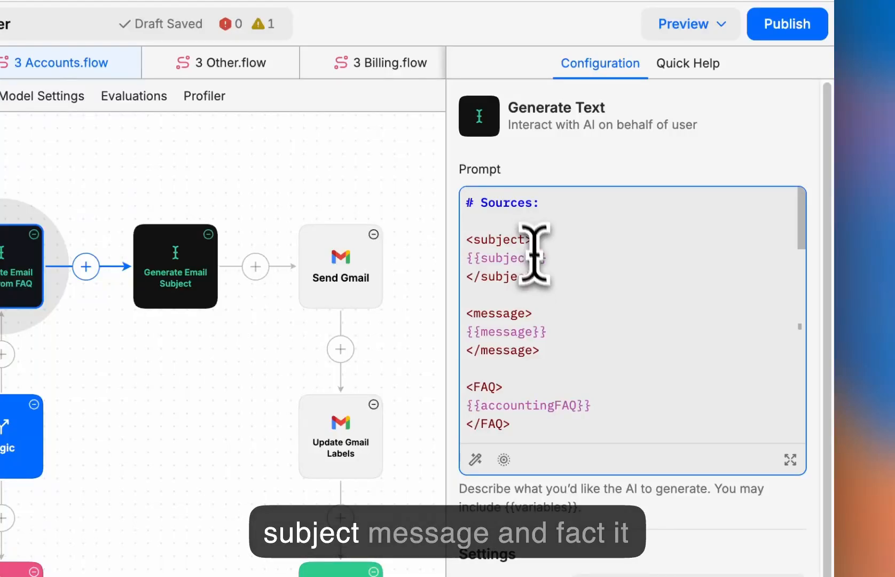
scroll(552, 322, down, 3)
scroll(552, 322, down, 2)
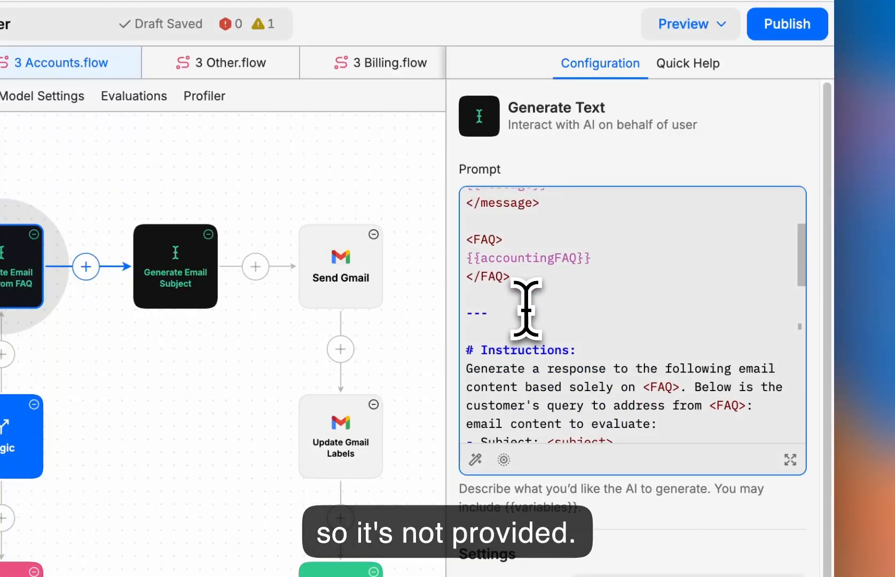
scroll(535, 313, down, 3)
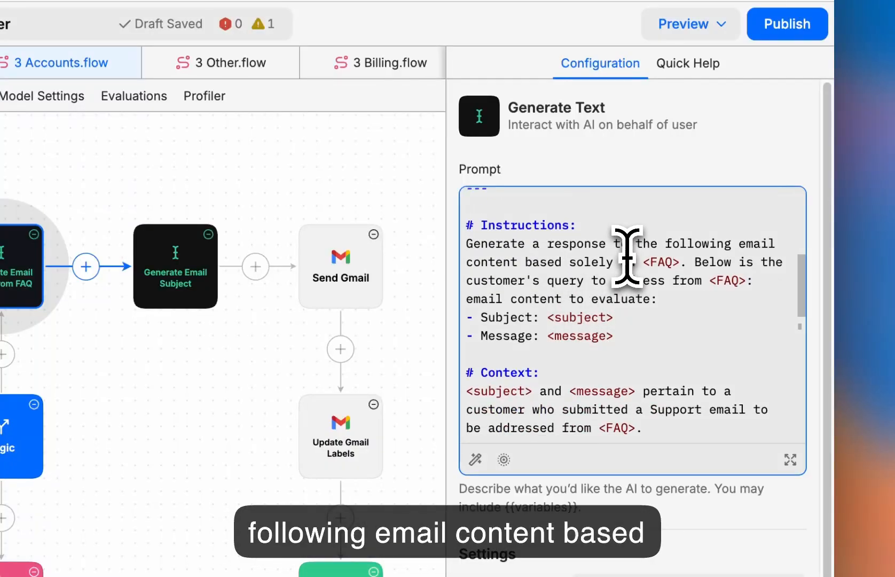
Read the Role, Output template and Constraints sections of the email body prompt, highlighting "representative" in the role
scroll(661, 287, down, 4)
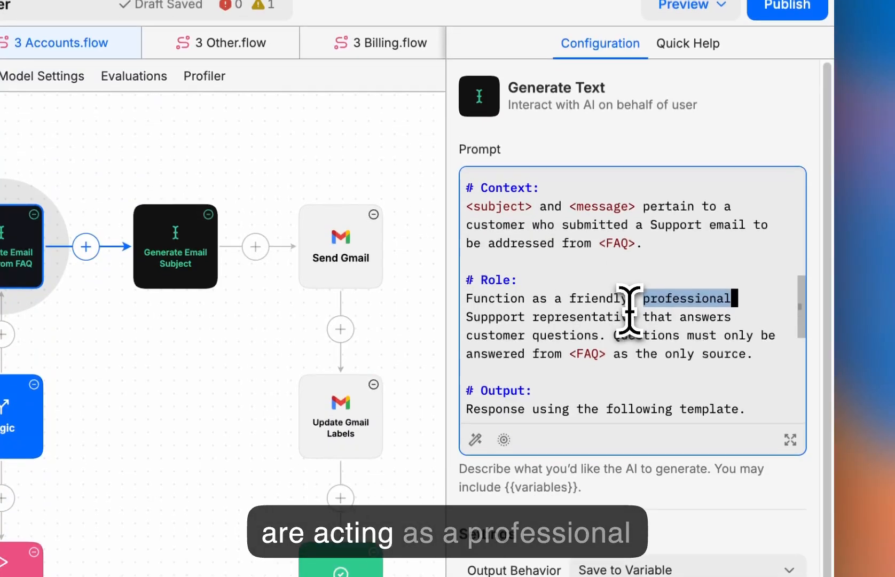
double_click(598, 337)
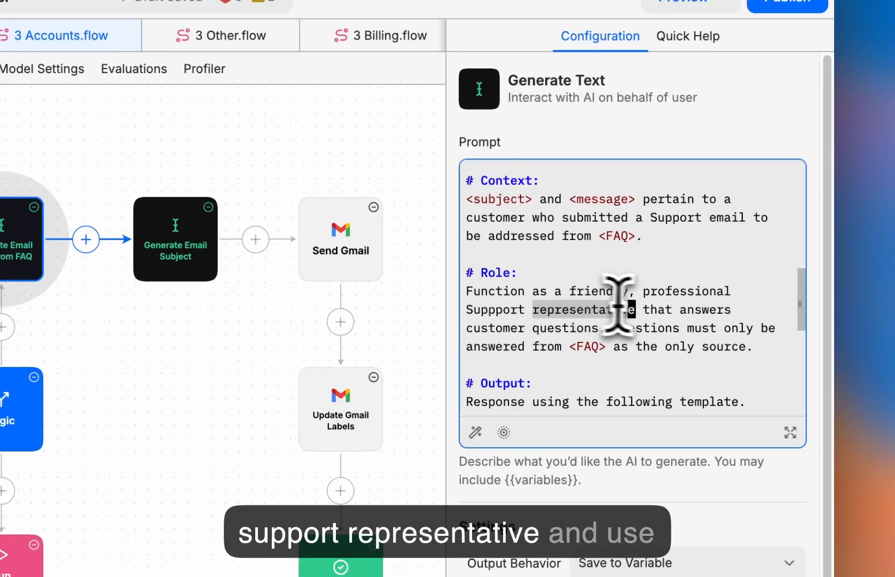
scroll(630, 304, down, 3)
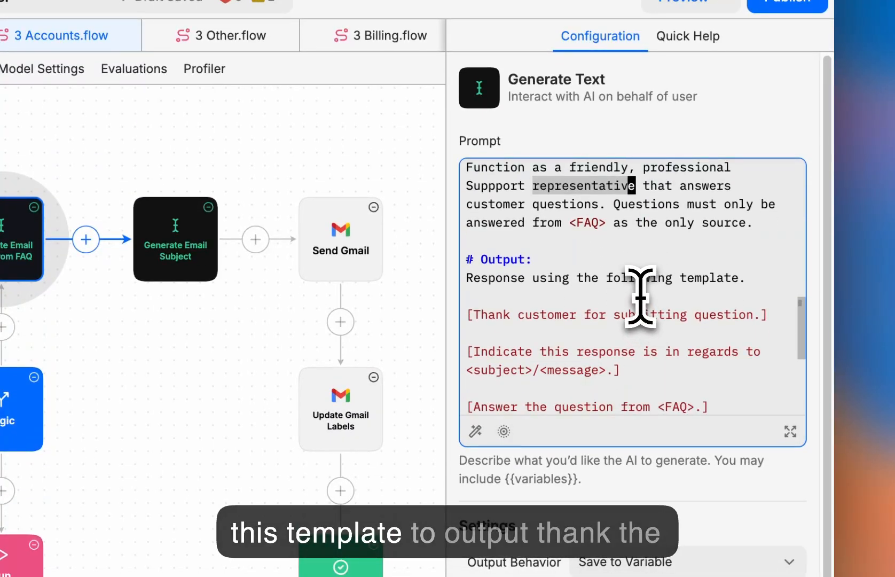
scroll(640, 296, down, 2)
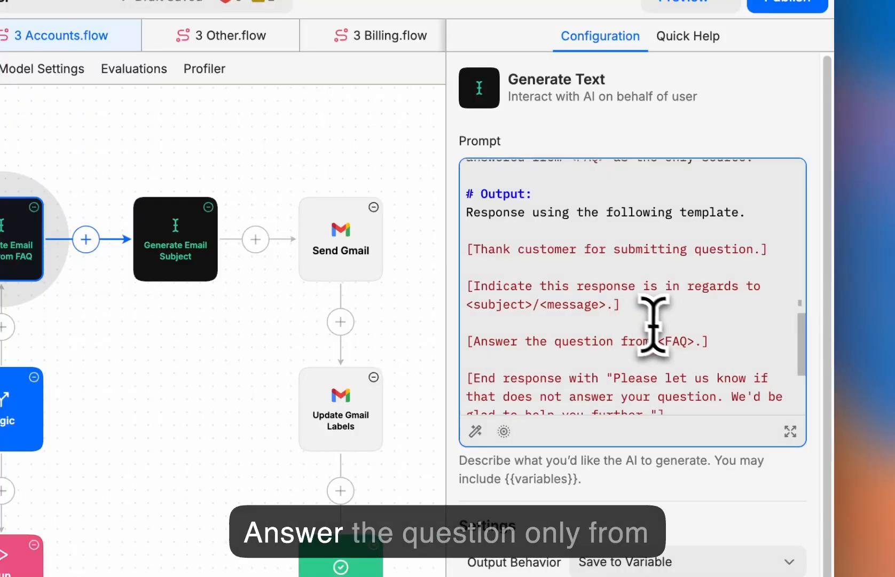
scroll(675, 328, down, 5)
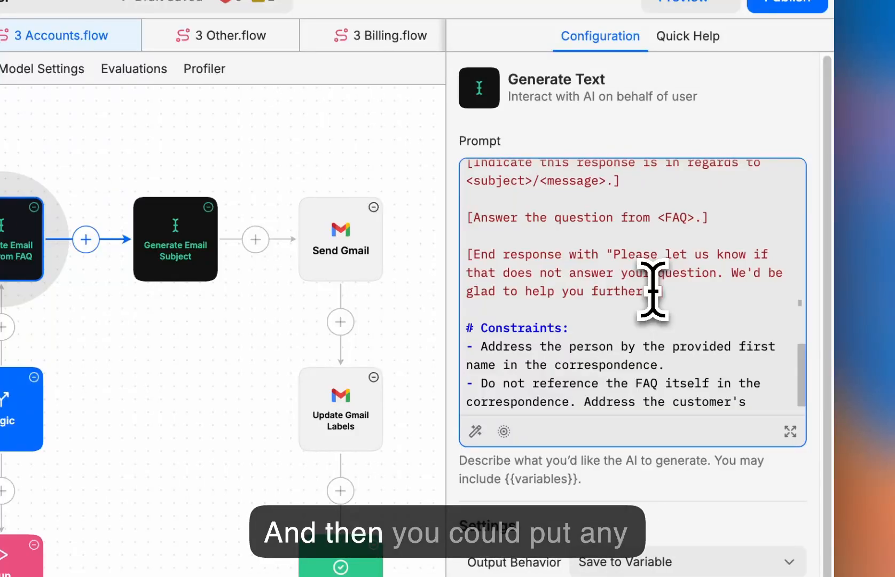
scroll(640, 331, down, 1)
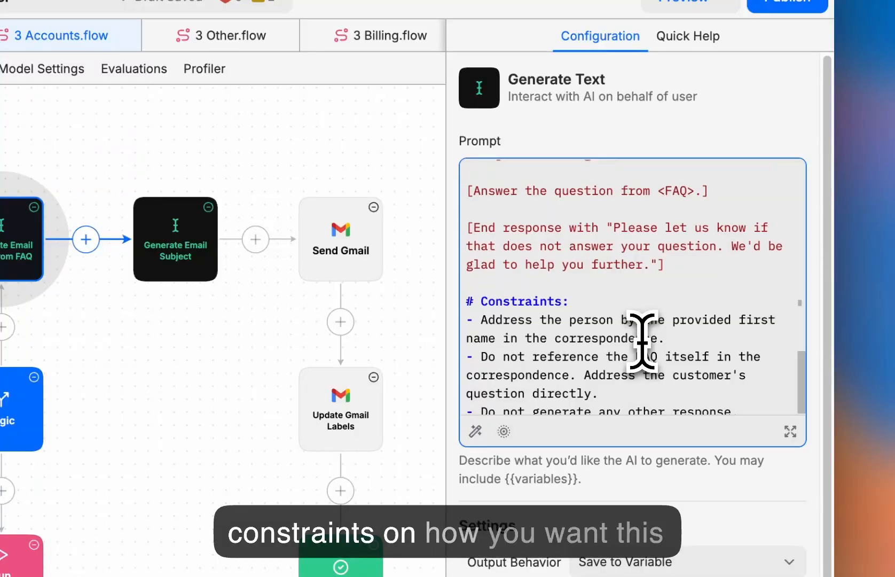
scroll(643, 342, down, 2)
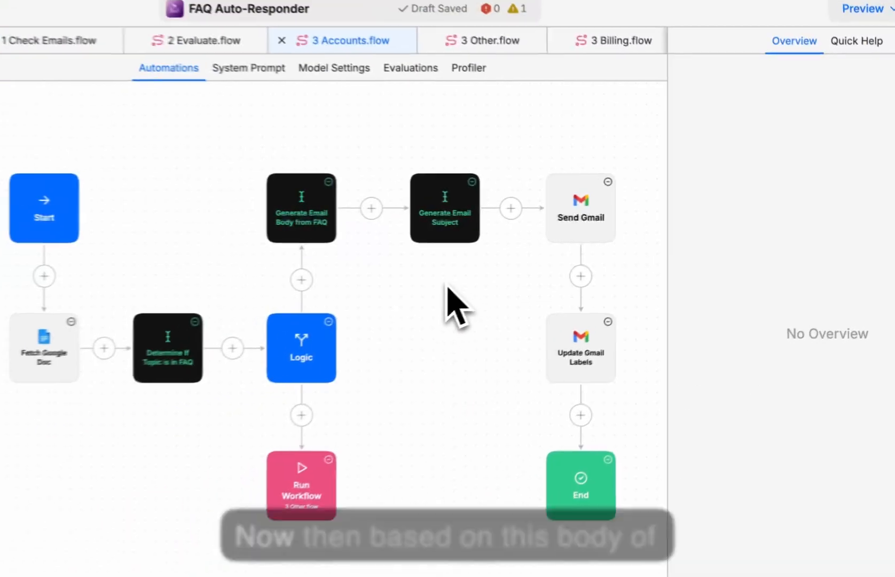
Inspect the Generate Email Subject prompt, then the Send Gmail block's {{from}} recipient and {{FAQresponseSubject}} subject variables
click(175, 239)
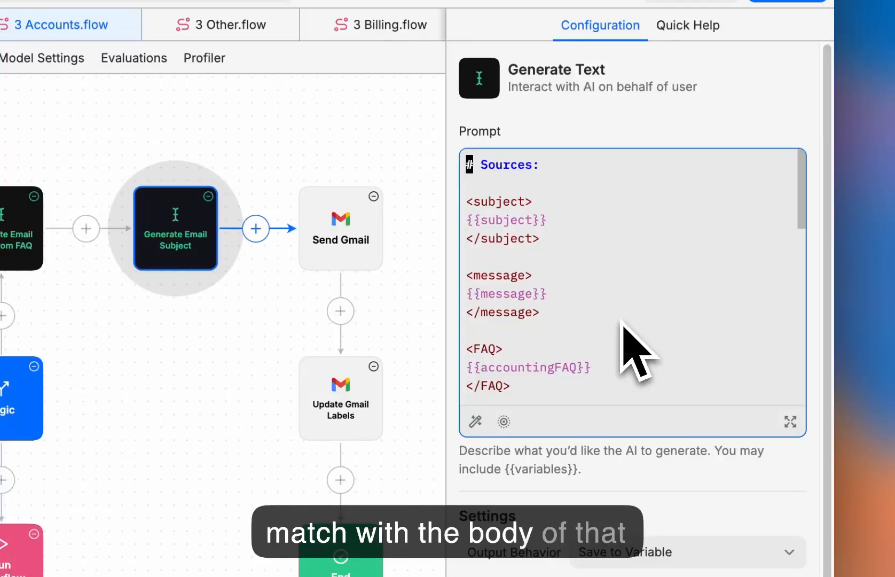
scroll(635, 356, down, 3)
click(344, 235)
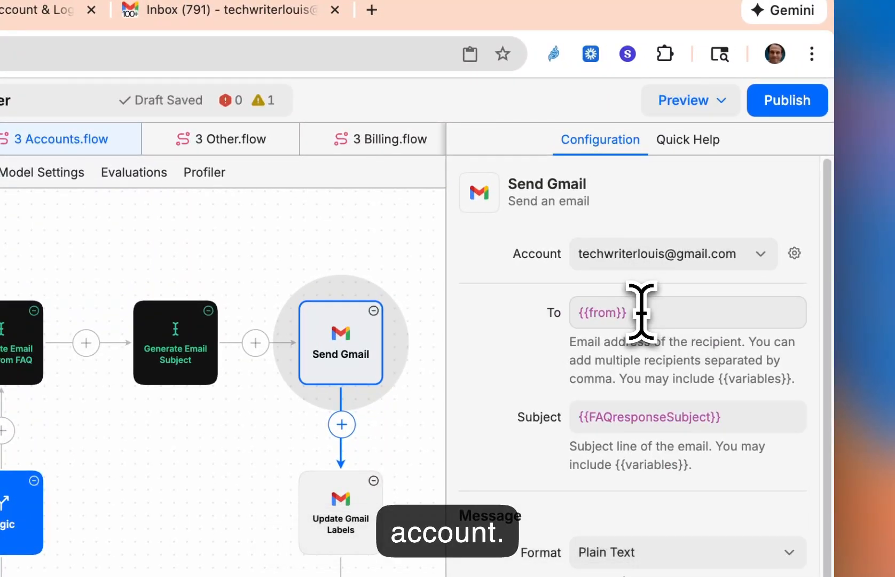
click(602, 312)
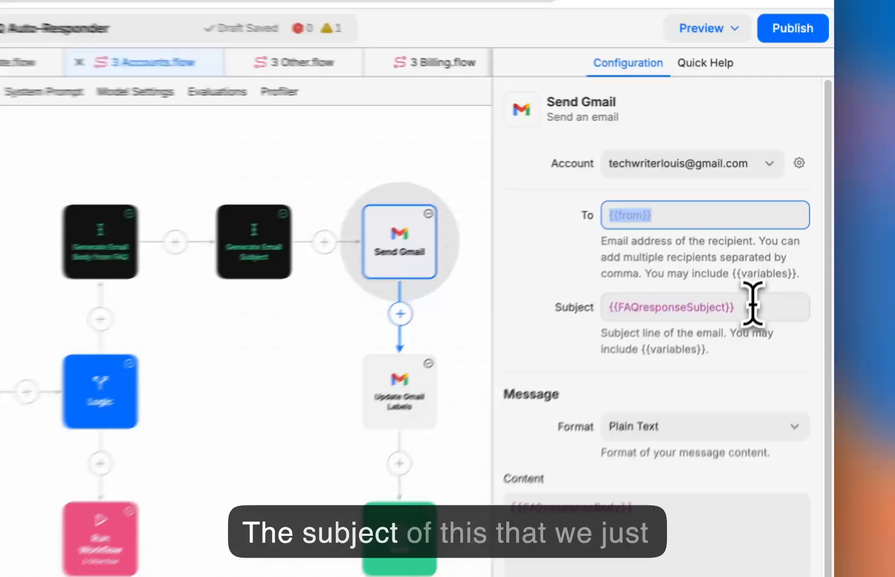
click(745, 329)
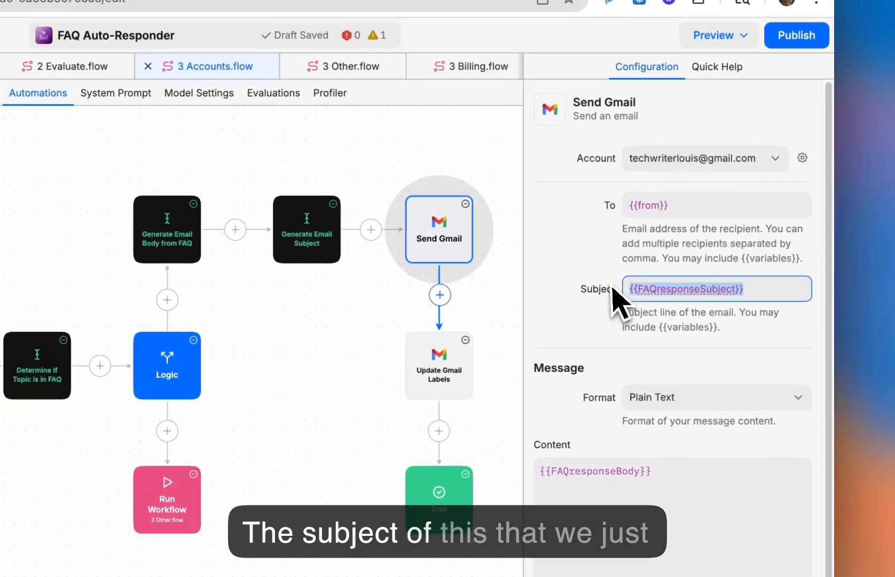
Recheck the Generate Email Subject block, then review Send Gmail's Plain Text format and highlight its {{FAQresponseBody}} content
click(307, 230)
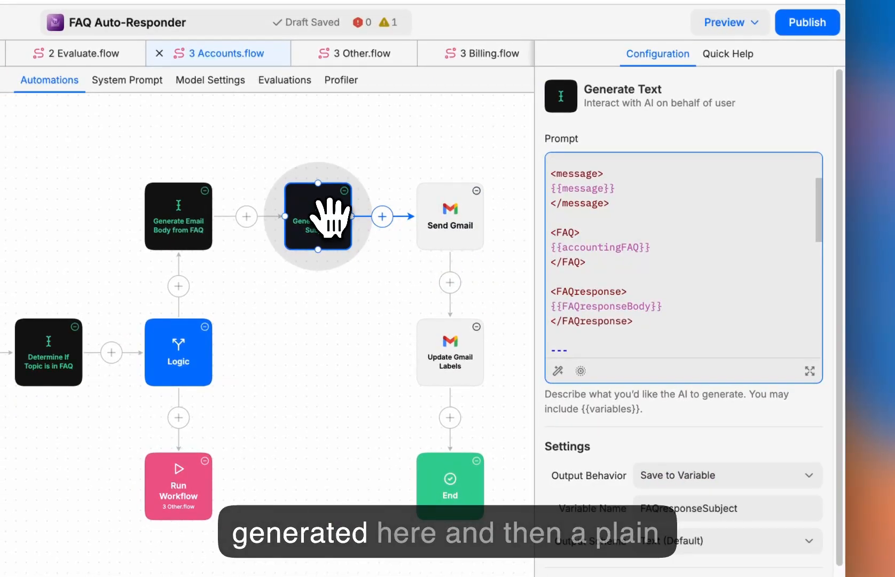
click(439, 231)
scroll(614, 325, down, 2)
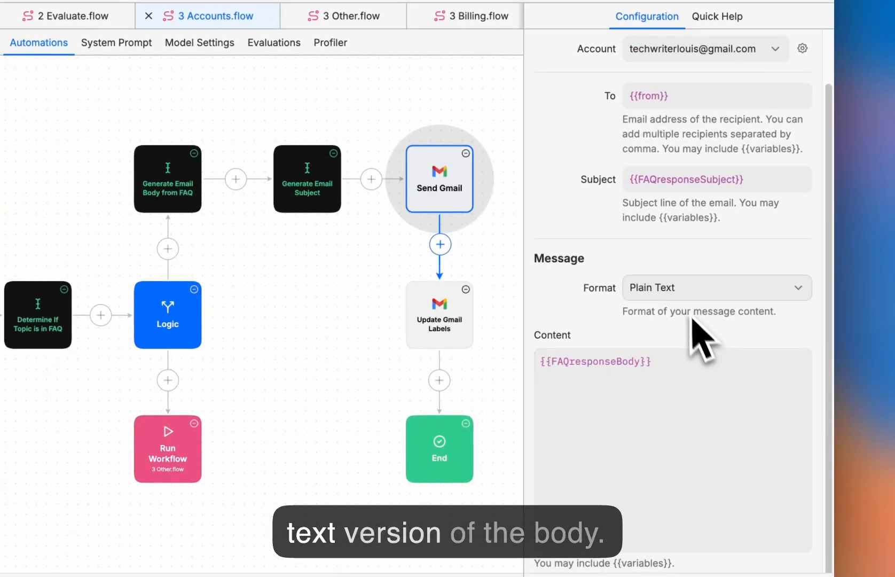
drag(675, 400, 495, 396)
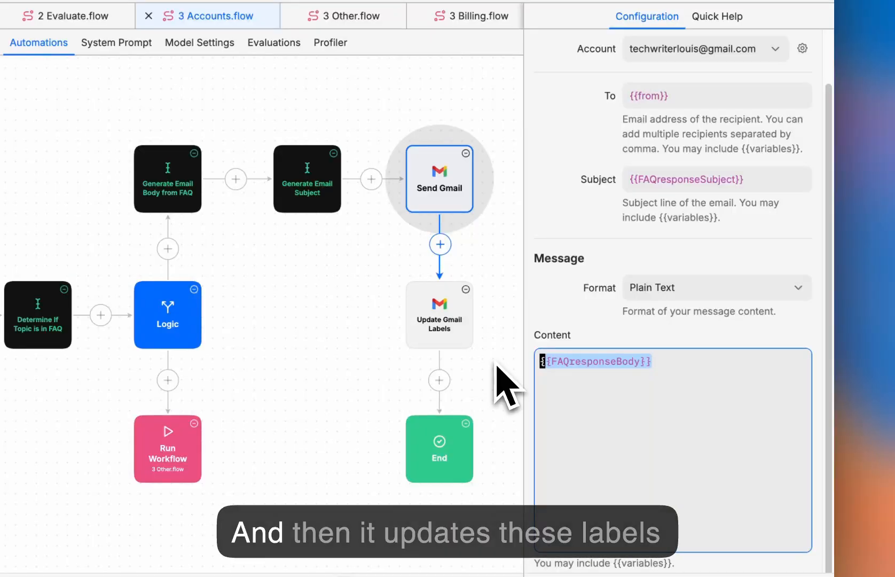
Examine the Update Gmail Labels block, highlighting support, resolved and accounting among the labels it adds
click(439, 315)
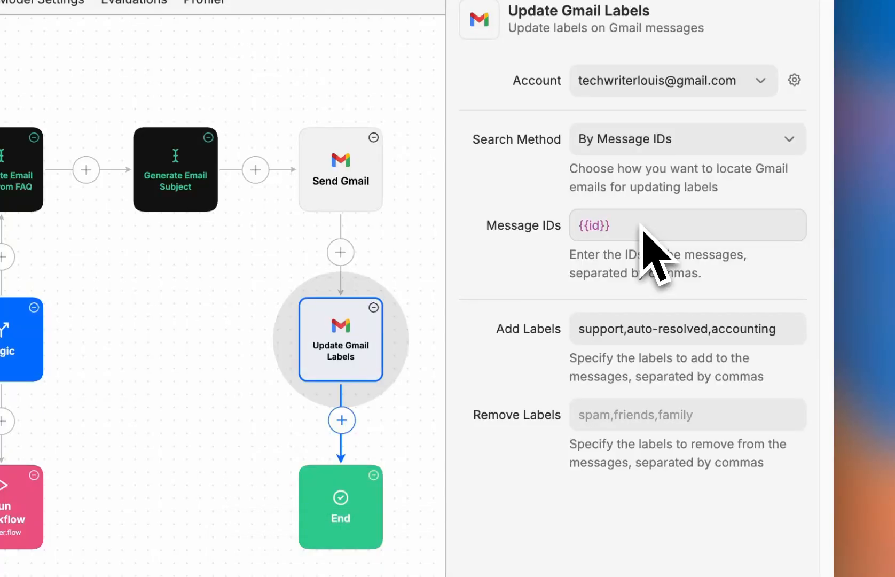
double_click(603, 328)
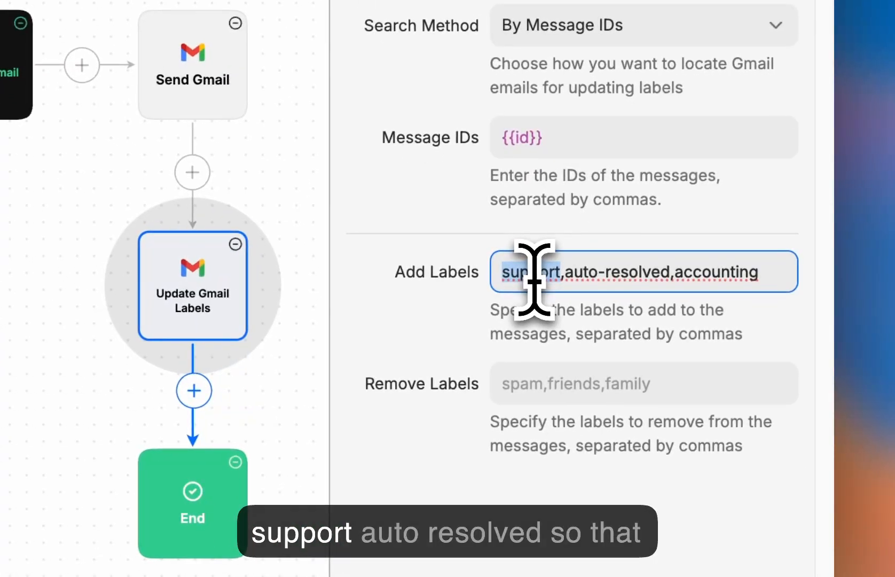
double_click(633, 271)
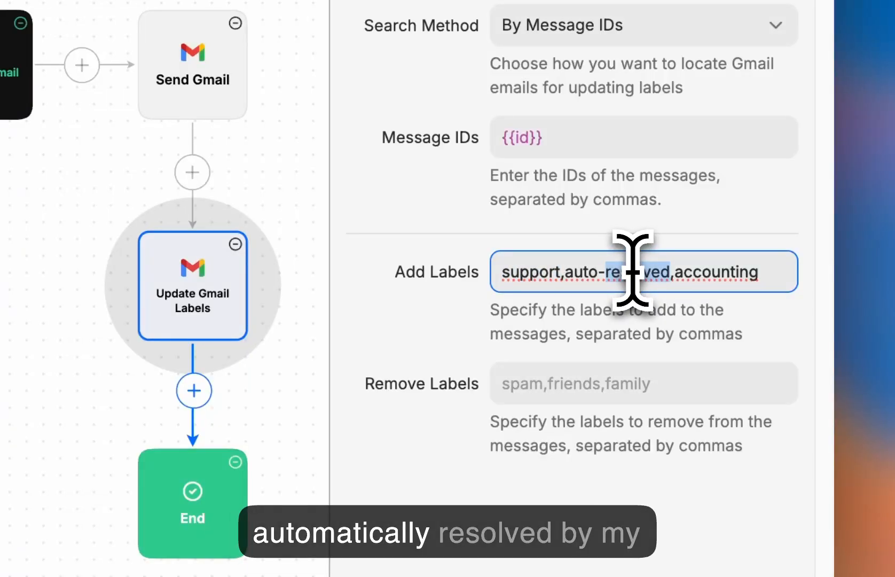
double_click(740, 273)
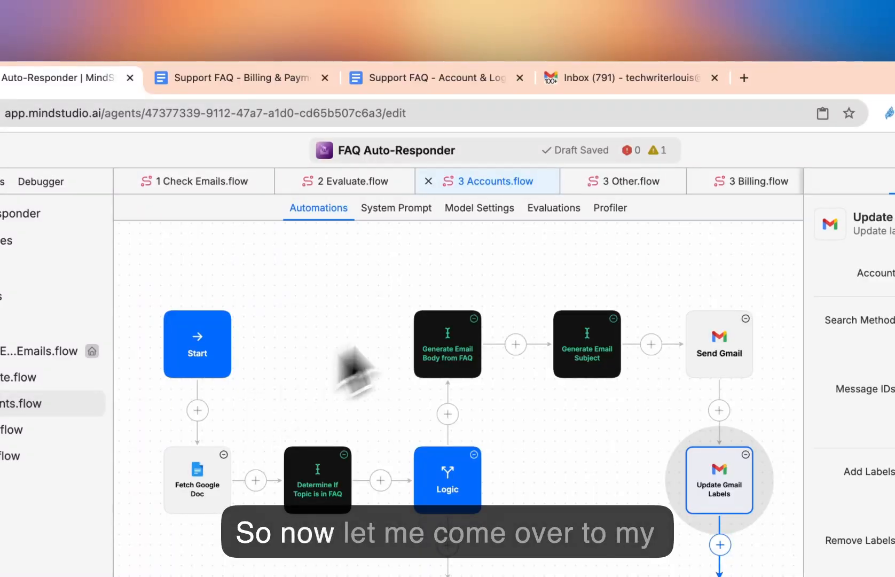
Switch to the Gmail inbox and open the Labels section of the full settings, at the custom labels list
click(603, 81)
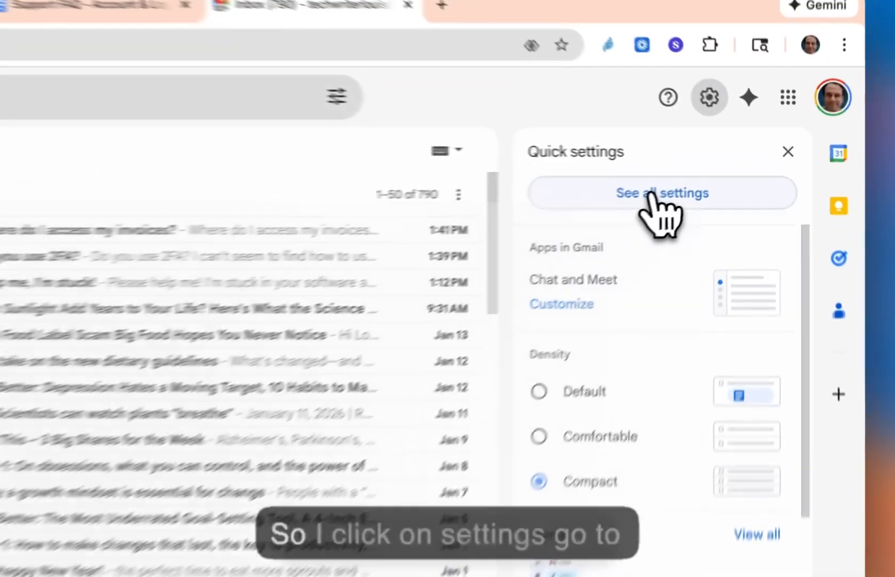
click(718, 177)
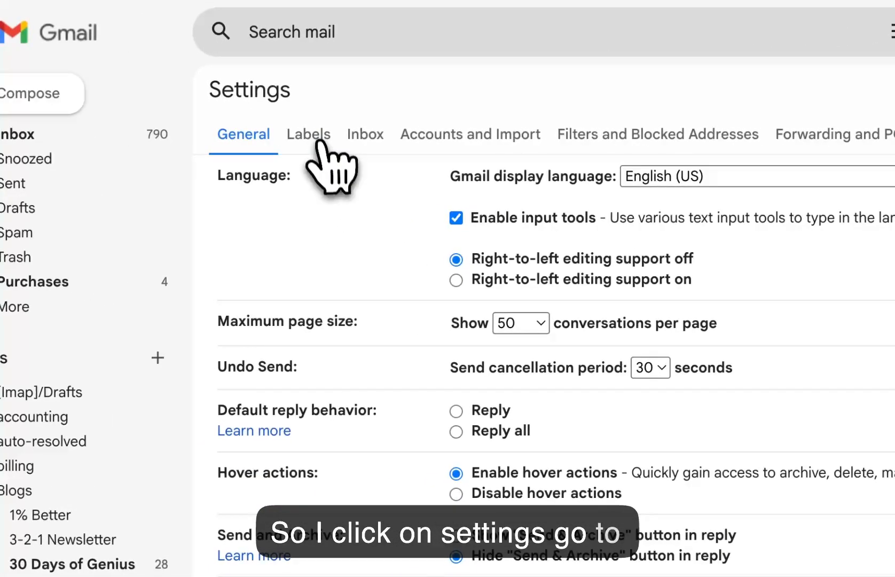
click(320, 142)
scroll(363, 262, down, 10)
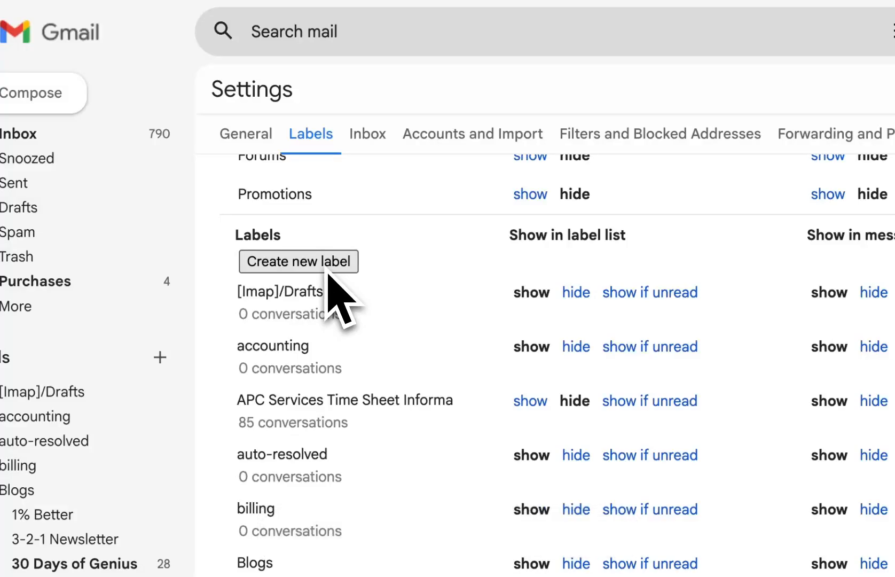
Look at the New label dialog, cancel it without creating a label, and review the existing custom labels
click(327, 270)
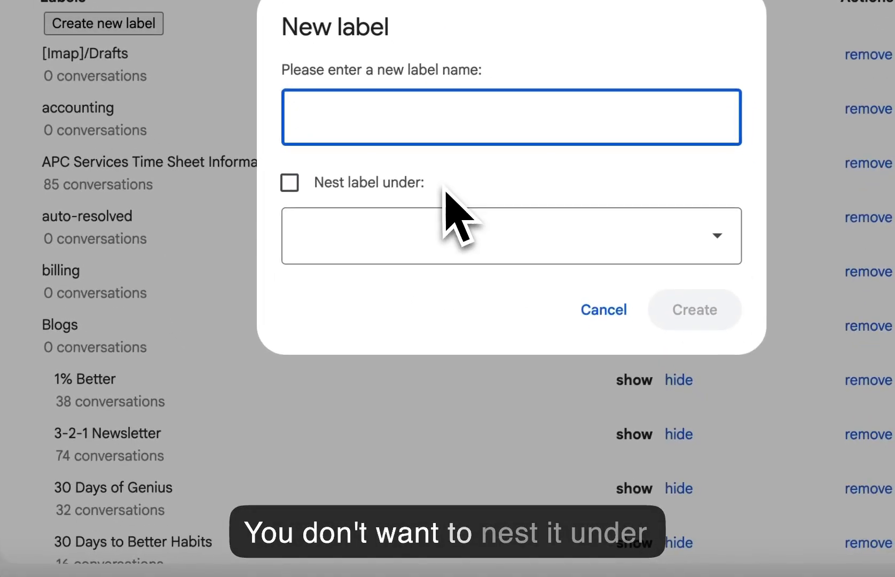
click(603, 310)
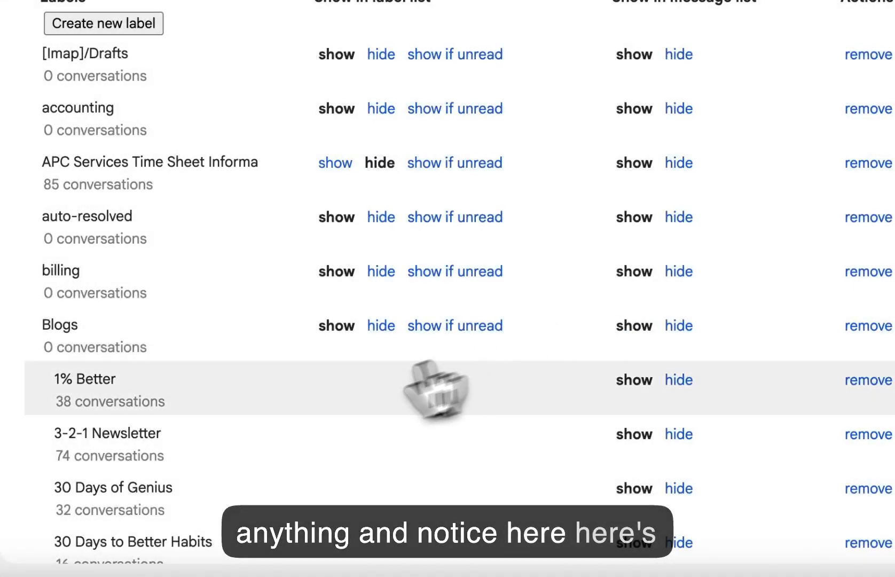
scroll(373, 406, down, 1)
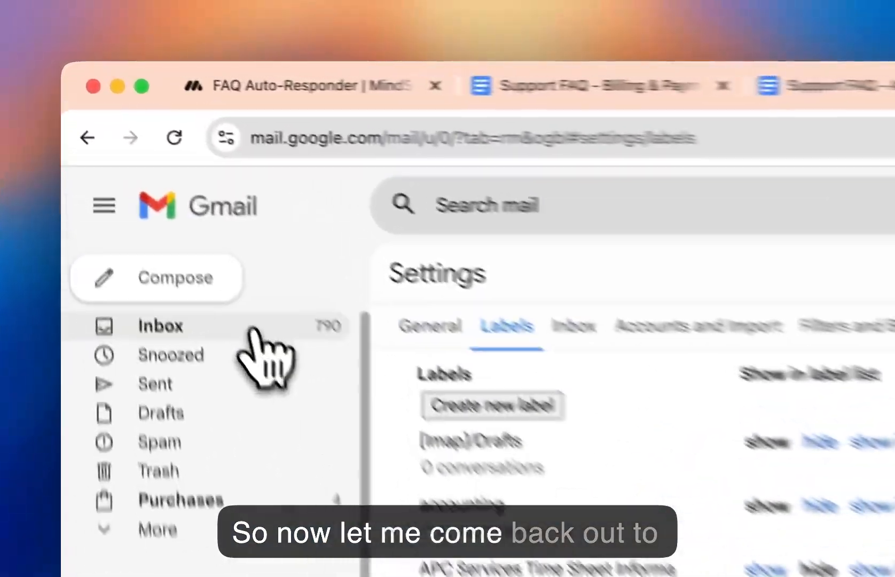
From the inbox, read "Help me, I'm stuck!", "Do you use 2FA?" and "Where do I access my invoices?", marking each unread again
click(251, 329)
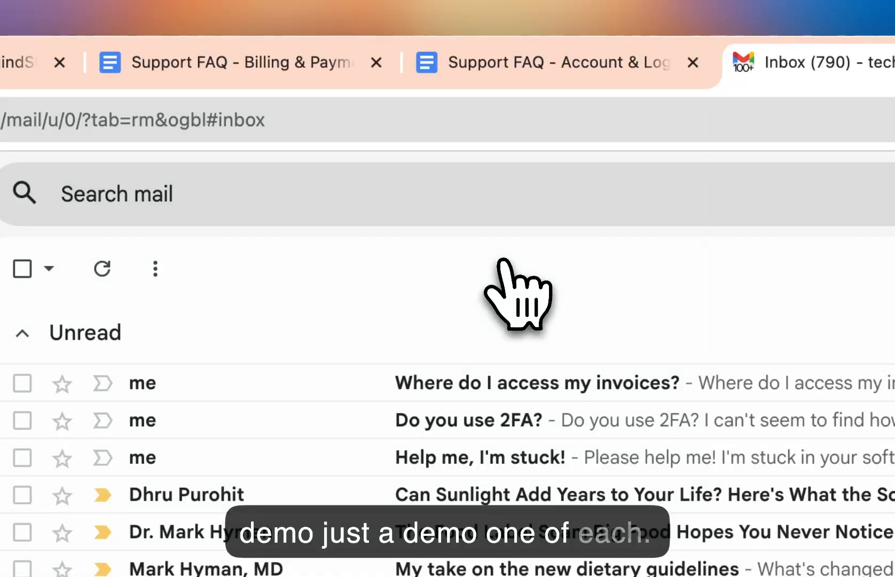
click(475, 451)
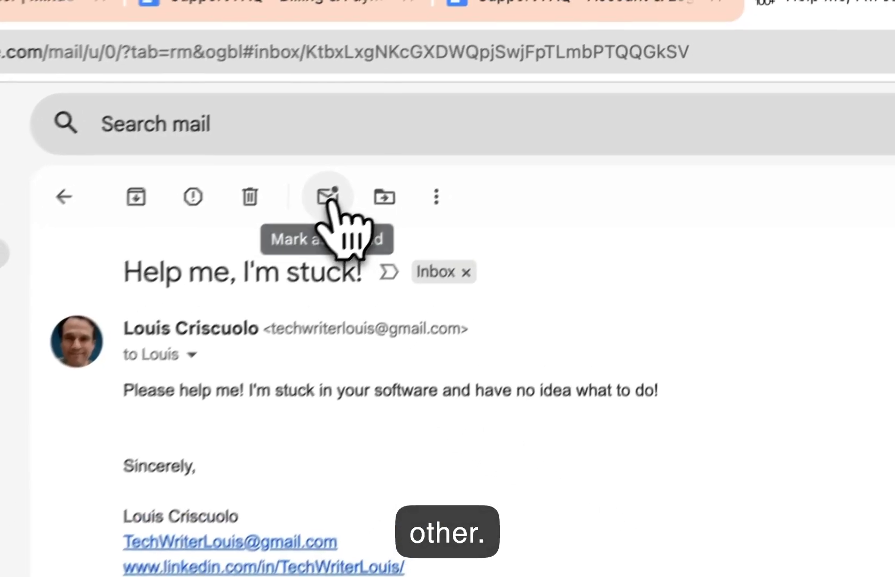
click(366, 167)
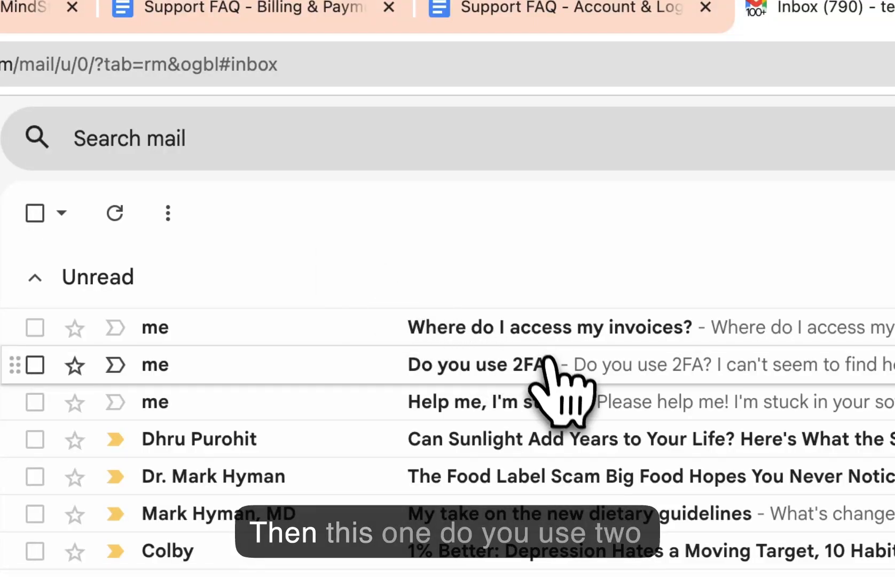
click(539, 365)
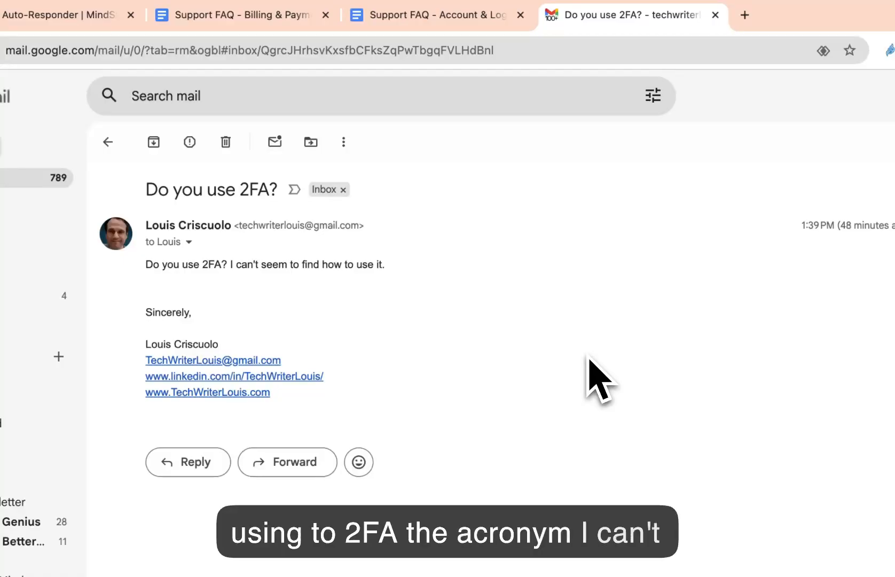
click(275, 141)
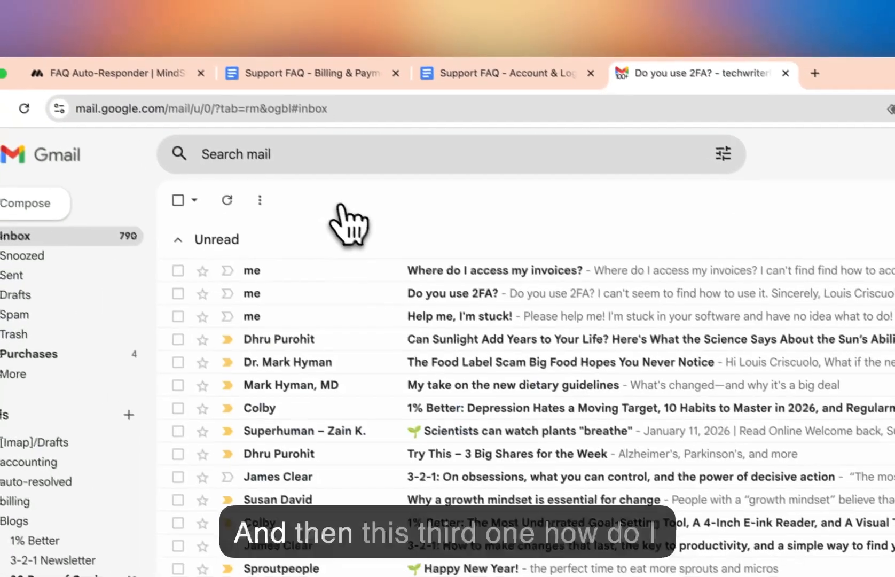
click(452, 269)
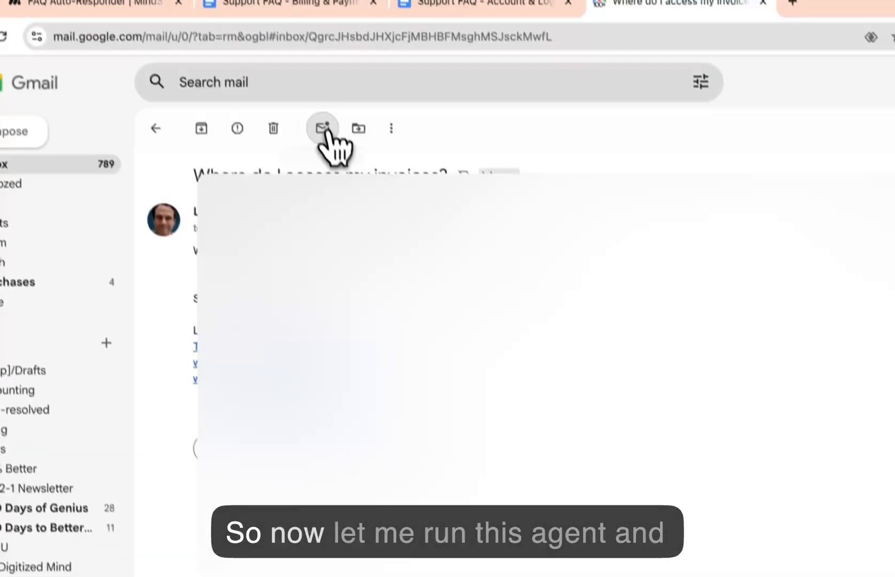
click(350, 205)
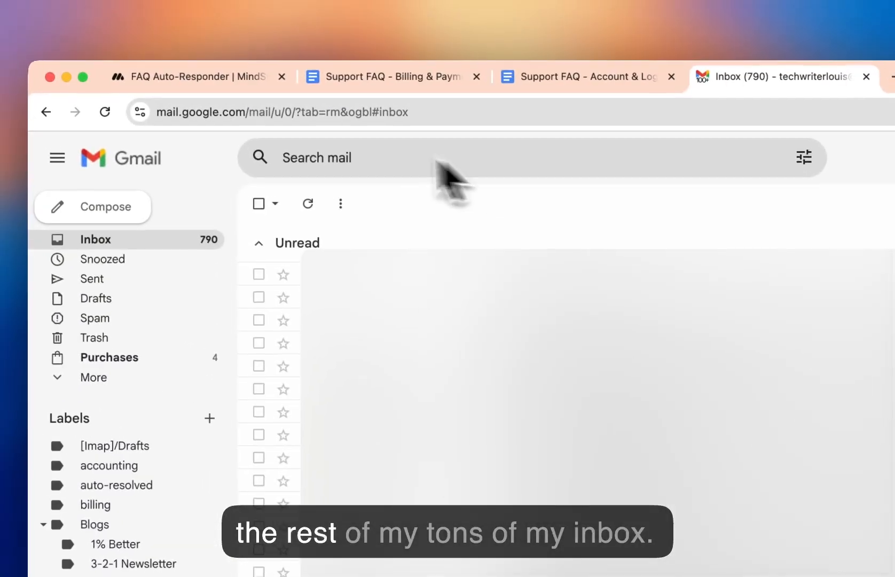
Switch to the FAQ Auto-Responder agent in MindStudio, open 1 Check Emails.flow and run it in the debugger
click(227, 83)
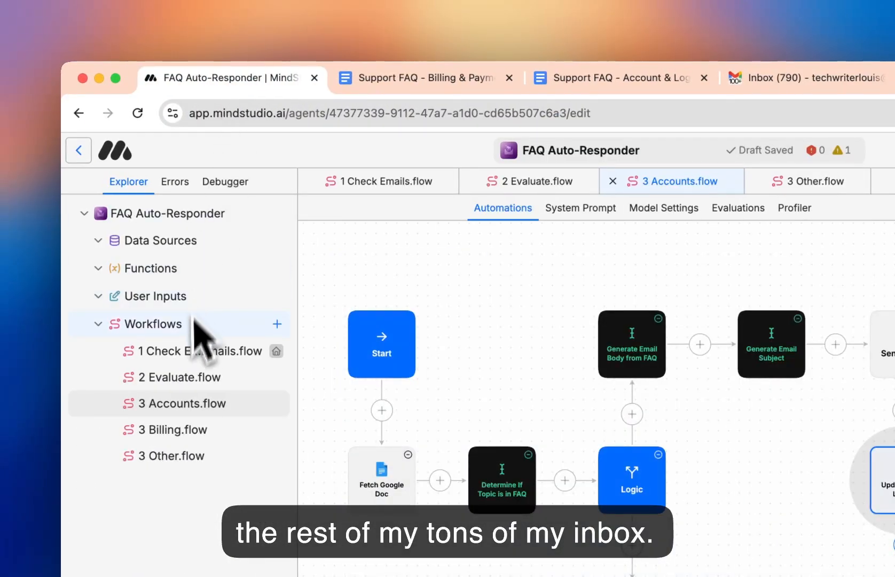
click(177, 351)
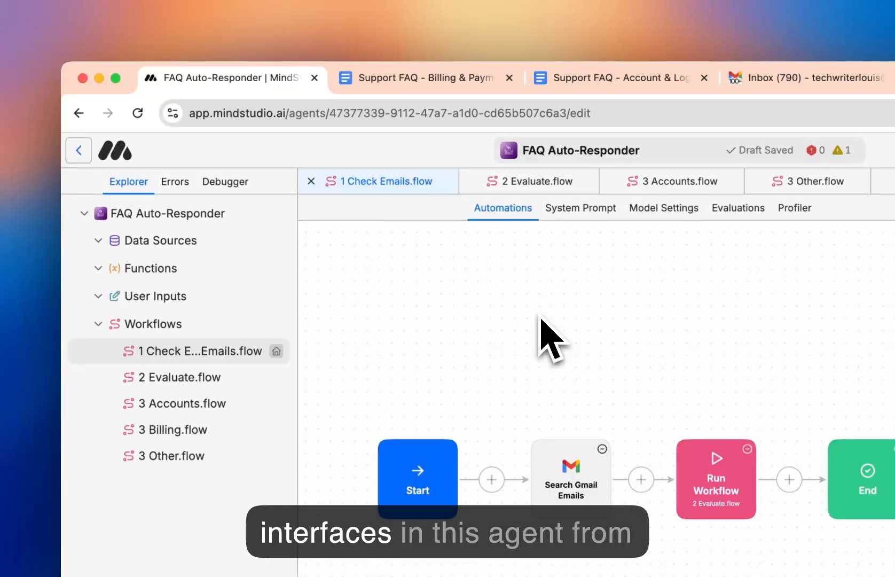
key(super+r)
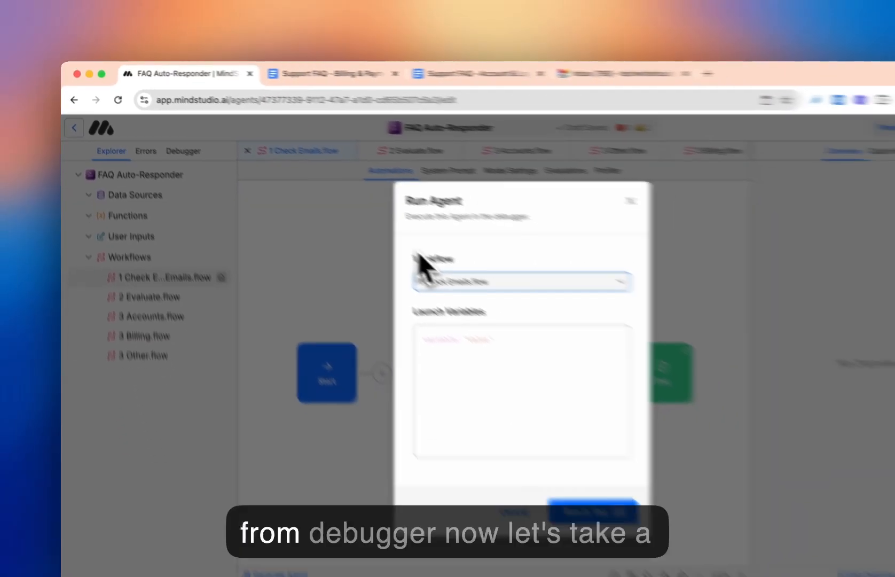
key(Return)
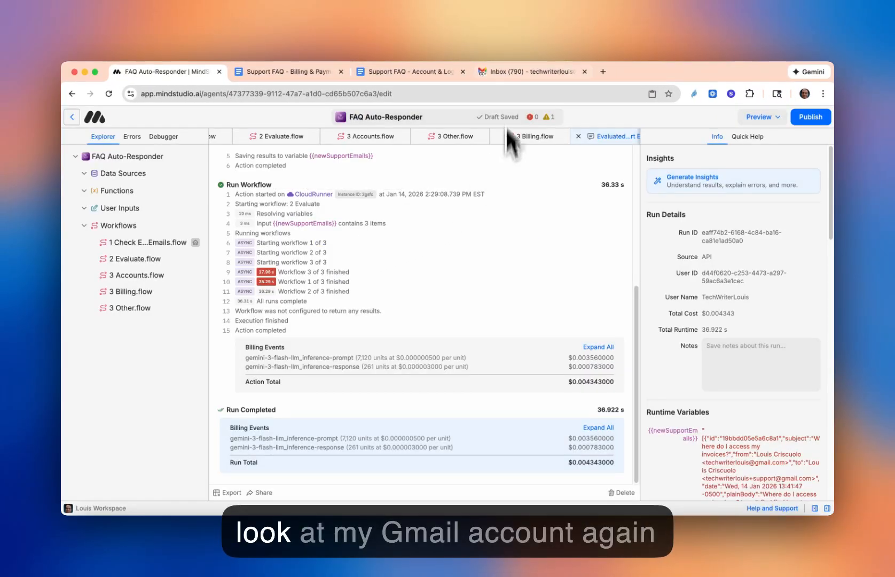
Check the Gmail inbox, then switch to Slack and read the New Support Escalation message in the slack-bot-testing channel
click(509, 70)
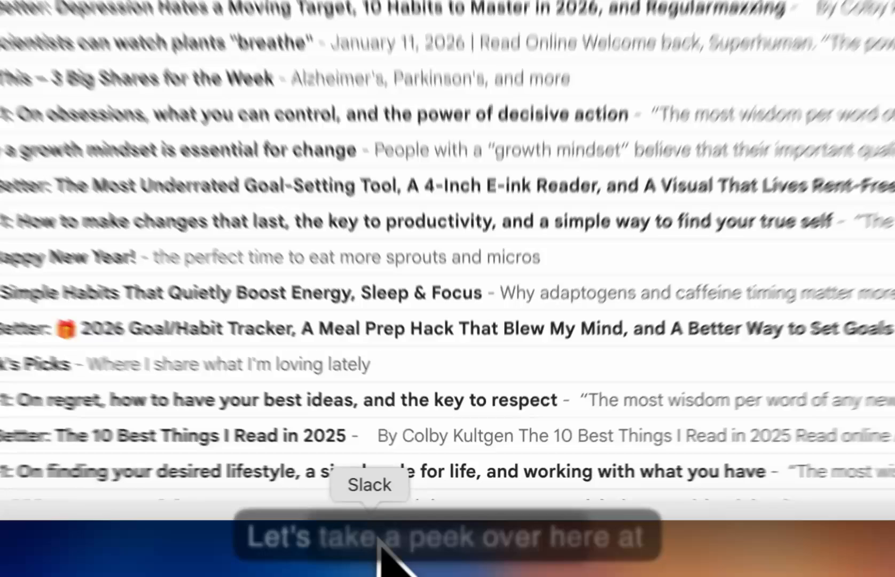
click(392, 559)
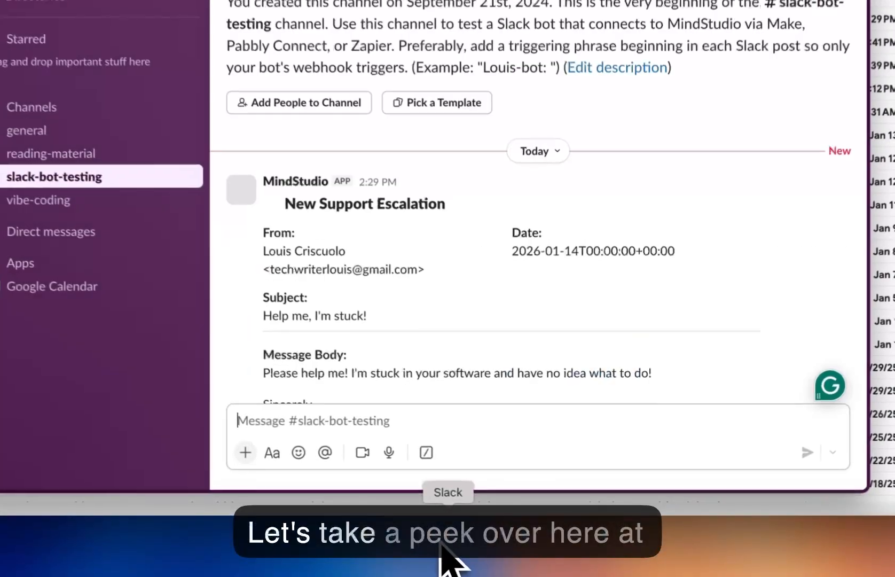
scroll(529, 379, down, 3)
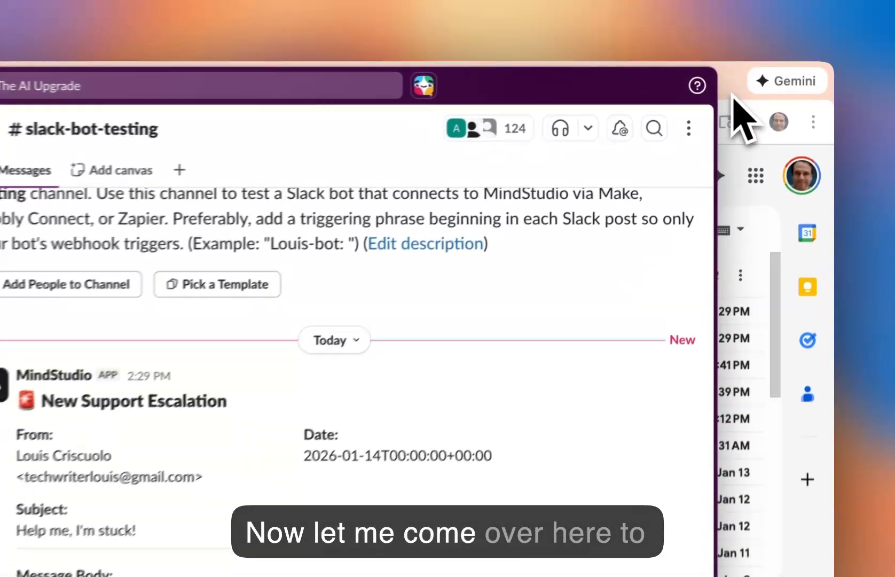
Switch back to Gmail to inspect the labels on the test emails, checking the Support FAQ - Account & Login document alongside
click(733, 93)
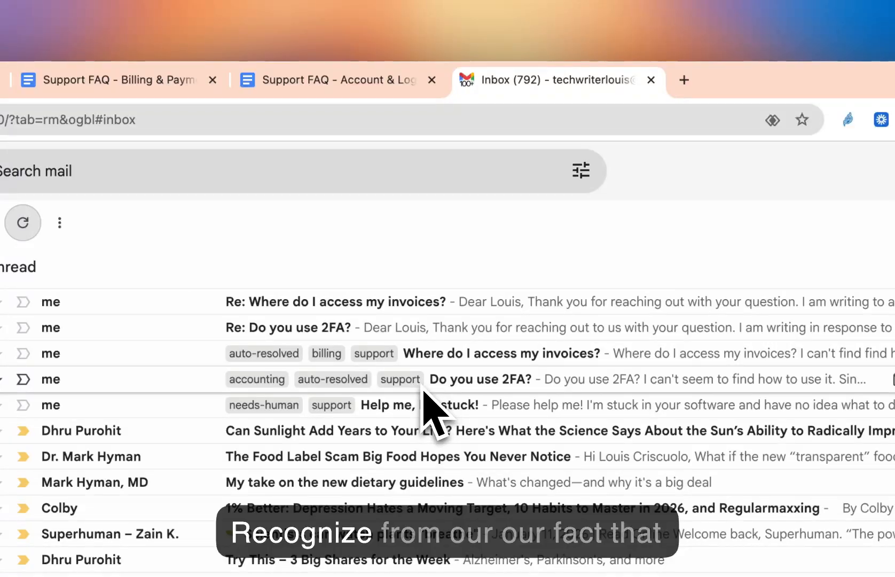
click(325, 82)
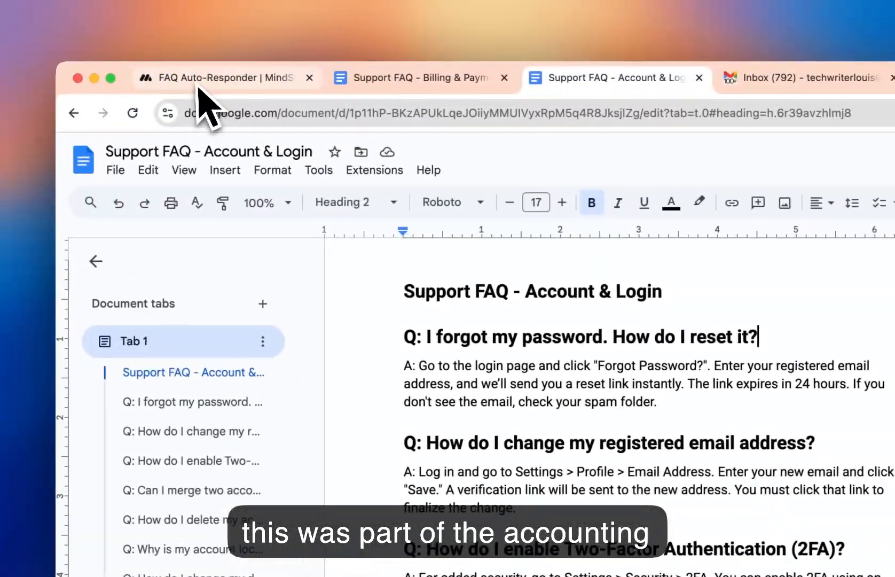
click(785, 79)
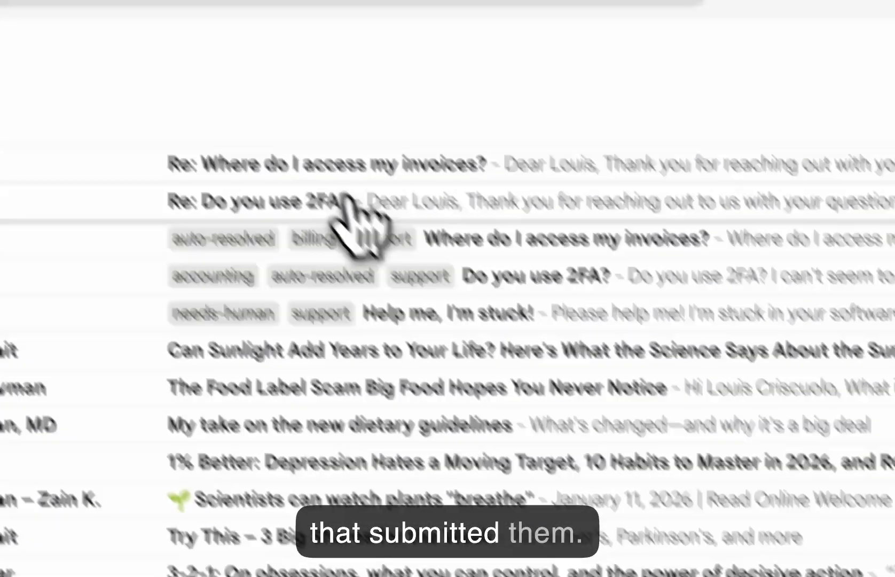
Compare the automatic replies about 2FA and invoices with the Account & Login and Billing & Payments FAQ documents, highlighting the two-factor authentication entry
click(448, 309)
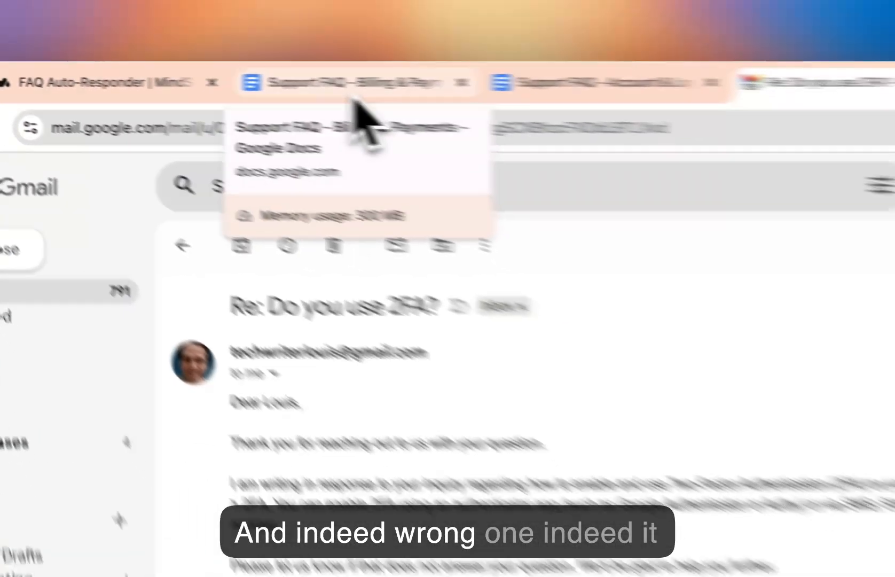
click(483, 92)
click(380, 90)
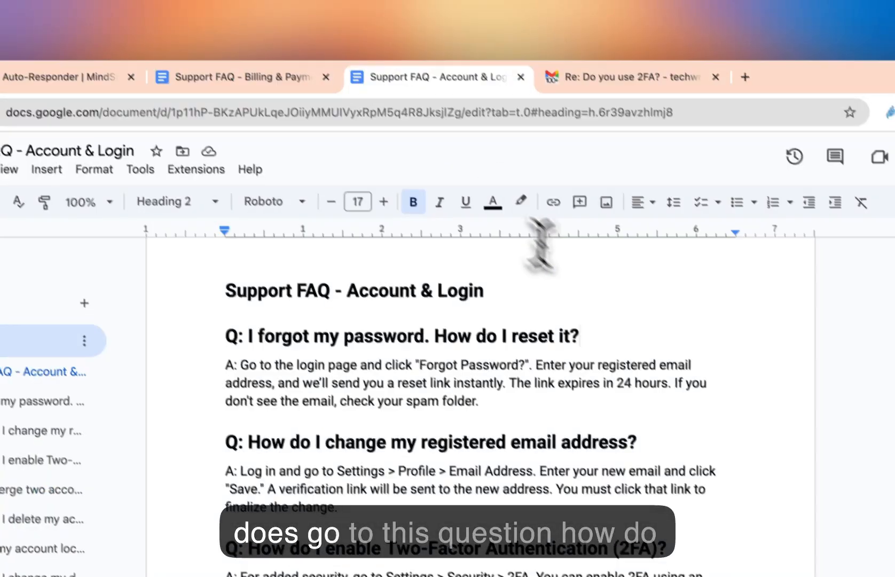
scroll(781, 489, down, 2)
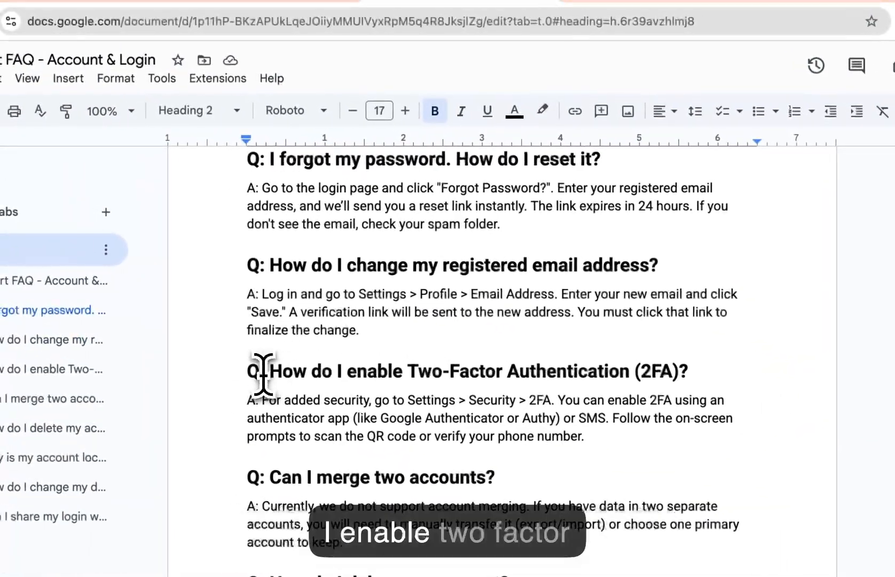
drag(238, 364, 554, 420)
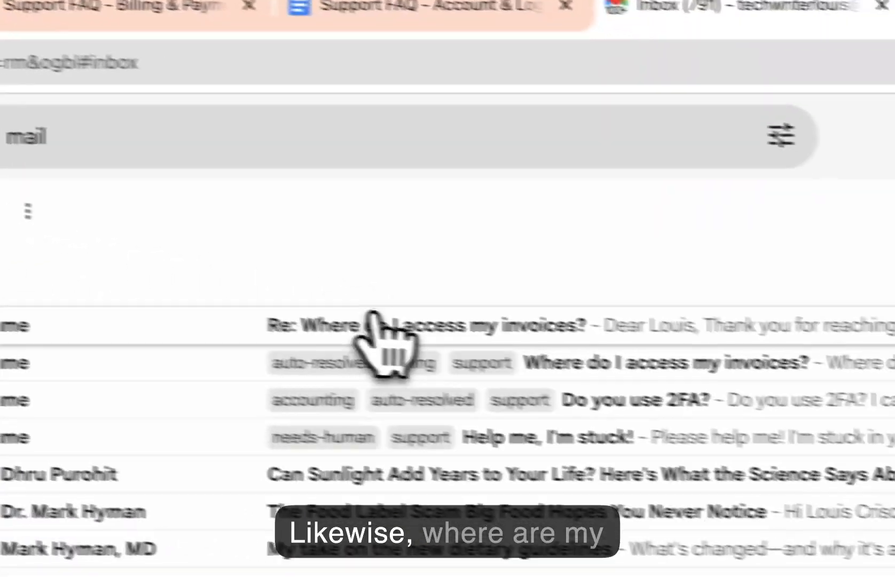
click(758, 402)
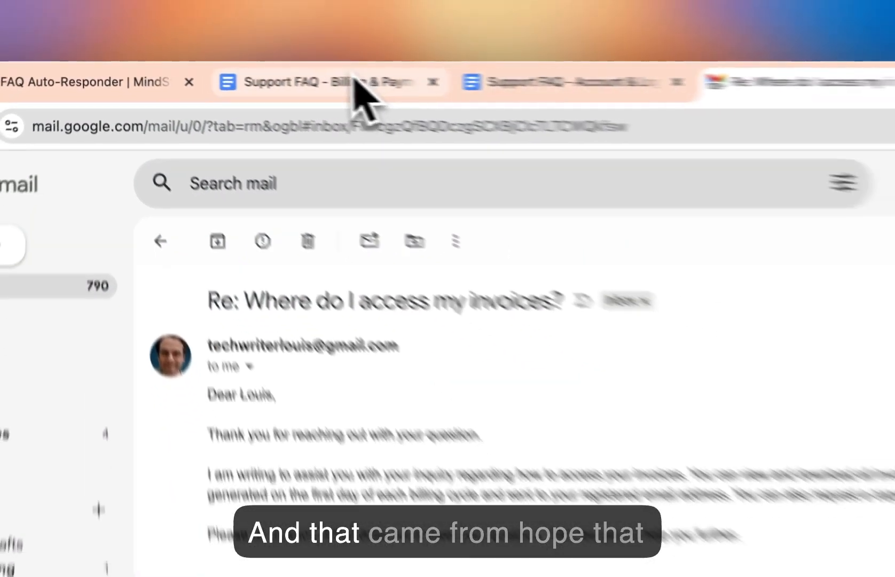
click(406, 87)
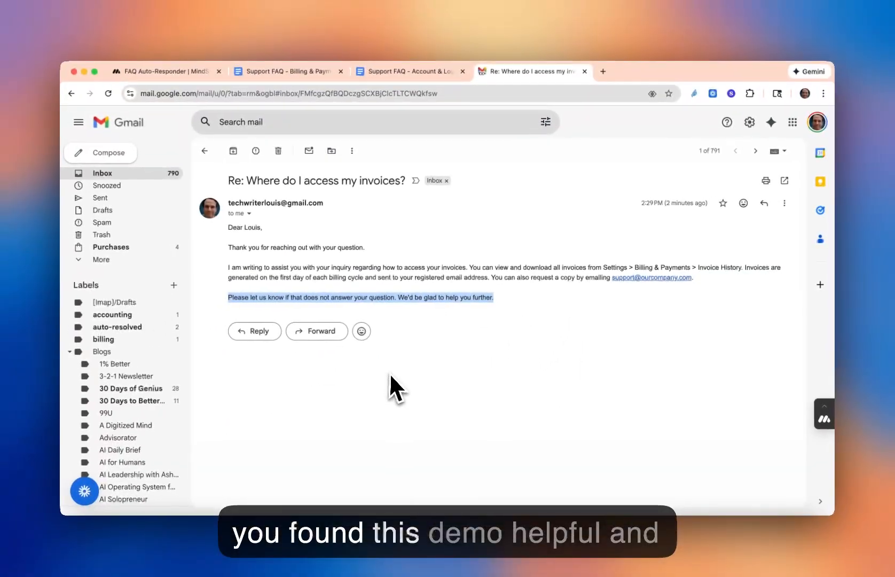